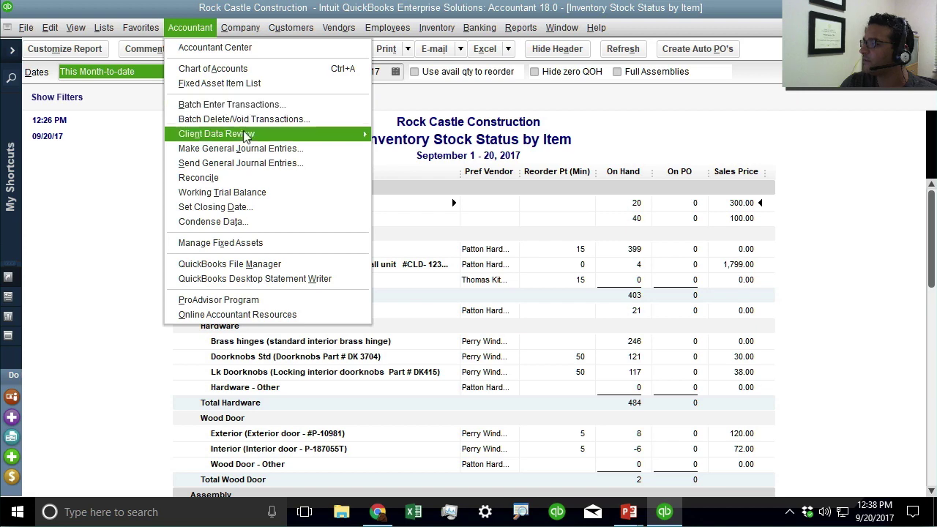
Open the Merge Vendors tool from the Client Data Review features
{"action": "mouse_move", "coordinate": [219, 133]}
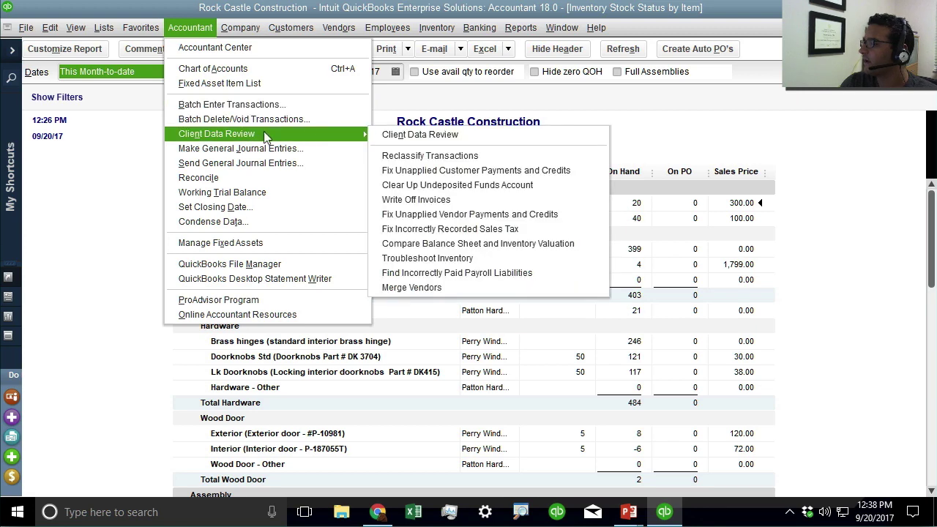
{"action": "left_click", "coordinate": [421, 287]}
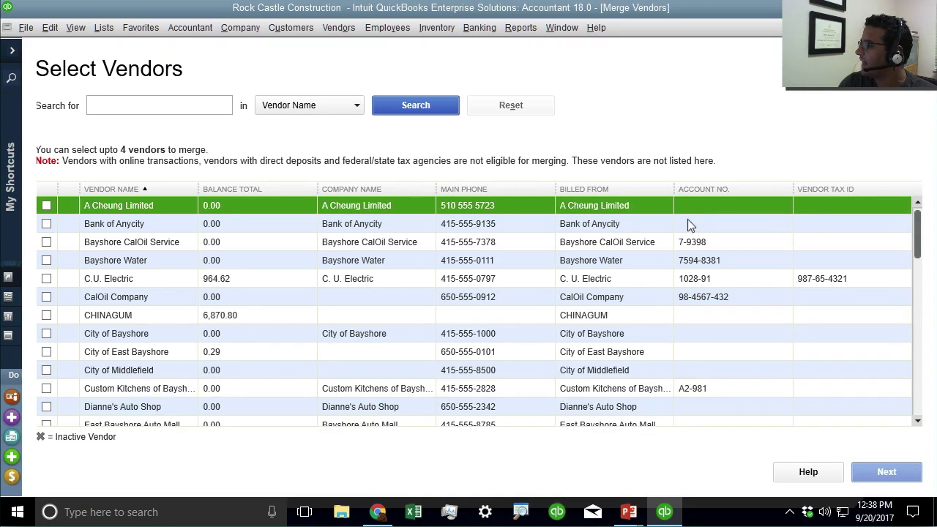
{"action": "left_click_drag", "start_coordinate": [920, 252], "coordinate": [913, 220]}
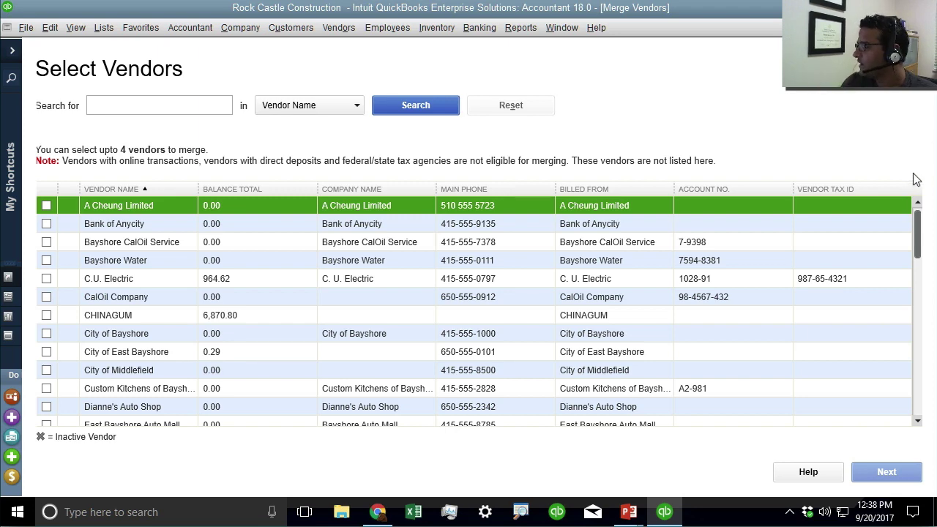
{"action": "mouse_move", "coordinate": [923, 221]}
{"action": "left_mouse_down"}
{"action": "mouse_move", "coordinate": [922, 234]}
{"action": "mouse_move", "coordinate": [921, 215]}
{"action": "left_mouse_up"}
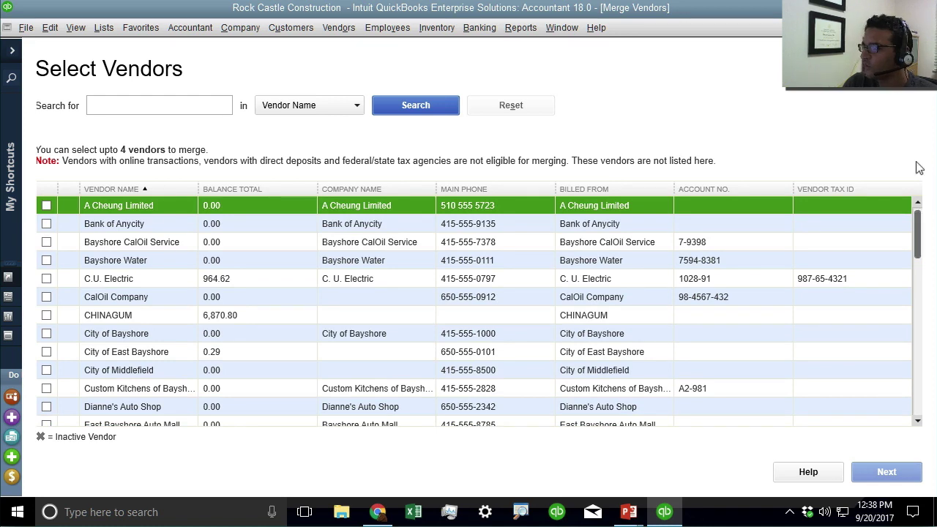
Select C.U. Electric, Bayshore CalOil Service, A Cheung Limited and City of Bayshore for merging and proceed despite the 1099 notice
{"action": "left_click", "coordinate": [46, 279]}
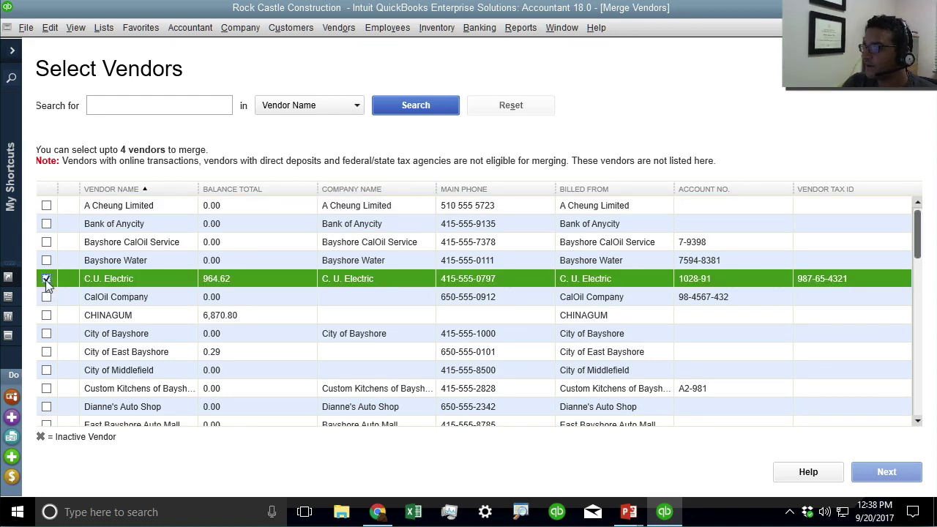
{"action": "left_click", "coordinate": [46, 242]}
{"action": "left_click", "coordinate": [46, 205]}
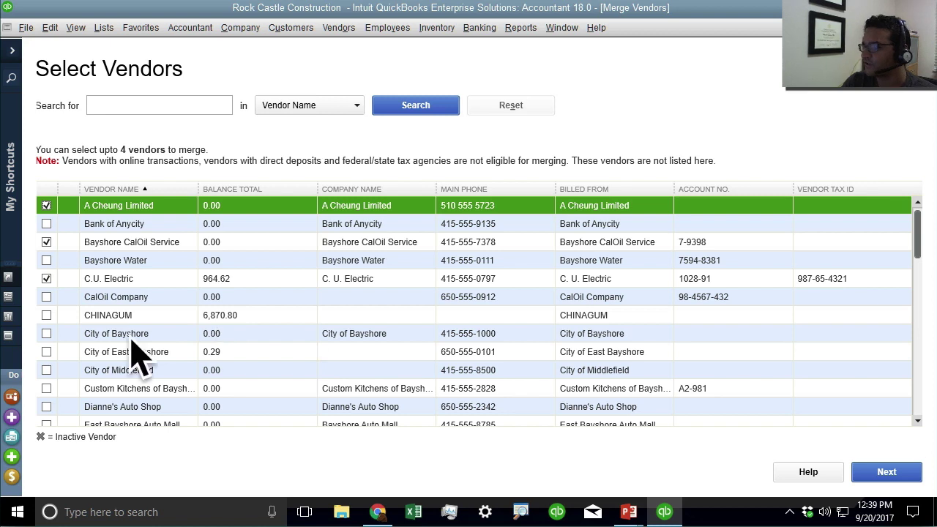
{"action": "left_click", "coordinate": [46, 333]}
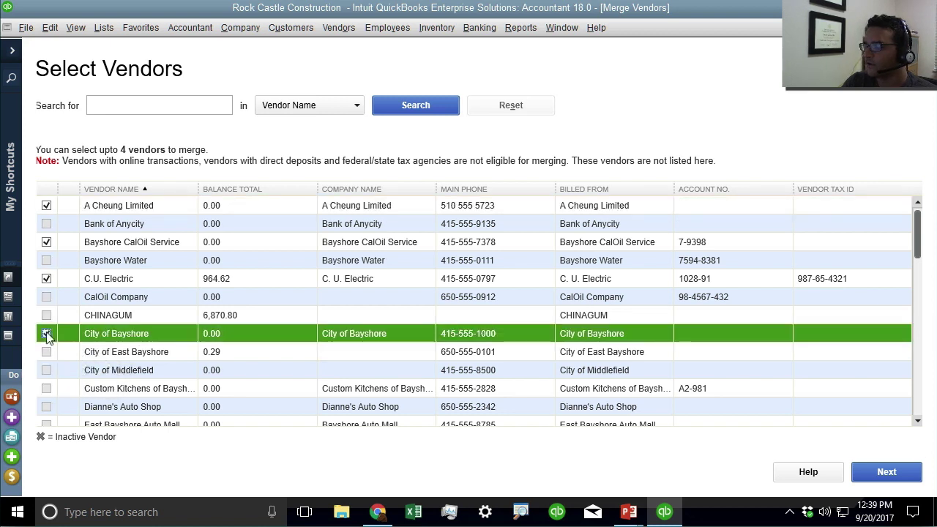
{"action": "left_click", "coordinate": [893, 470]}
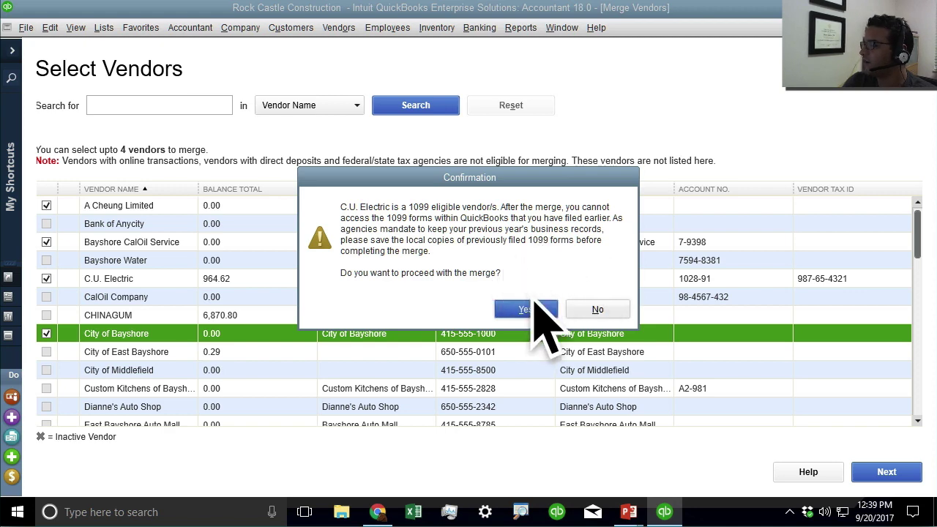
{"action": "left_click", "coordinate": [533, 311]}
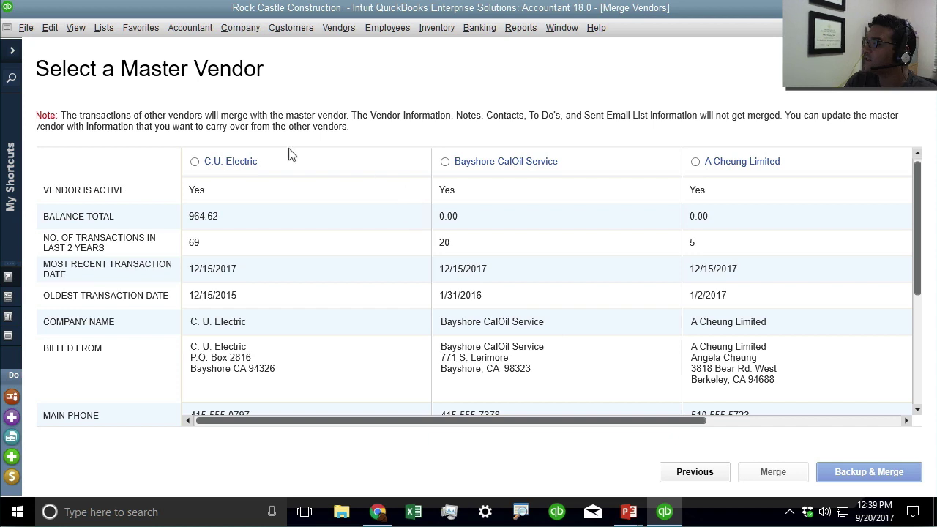
Compare the four vendors' balances and transaction counts, and choose A Cheung Limited as the master vendor
{"action": "left_click_drag", "start_coordinate": [342, 422], "coordinate": [670, 443]}
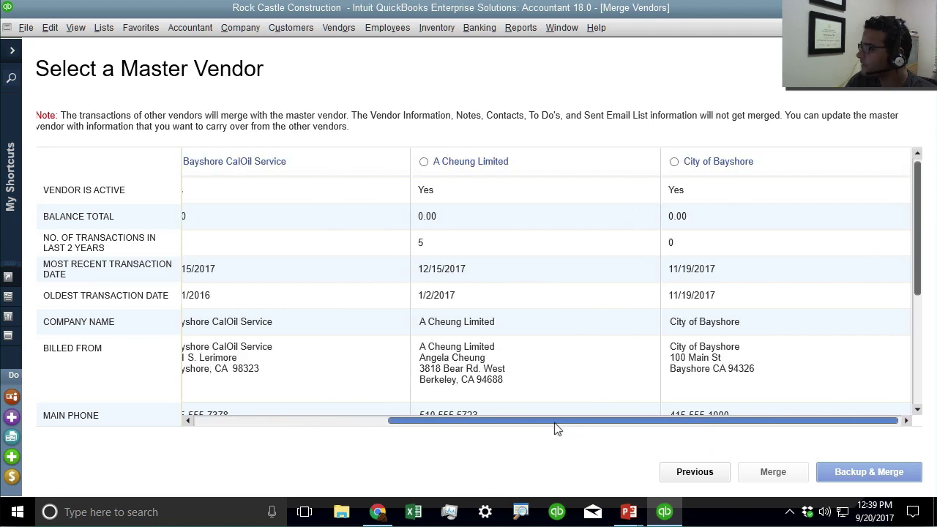
{"action": "left_click_drag", "start_coordinate": [554, 423], "coordinate": [340, 409]}
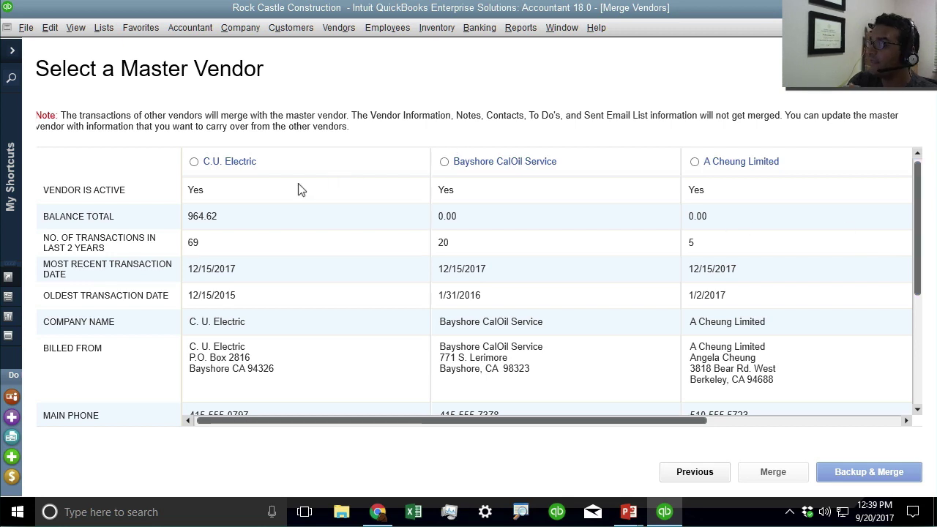
{"action": "left_click", "coordinate": [214, 223]}
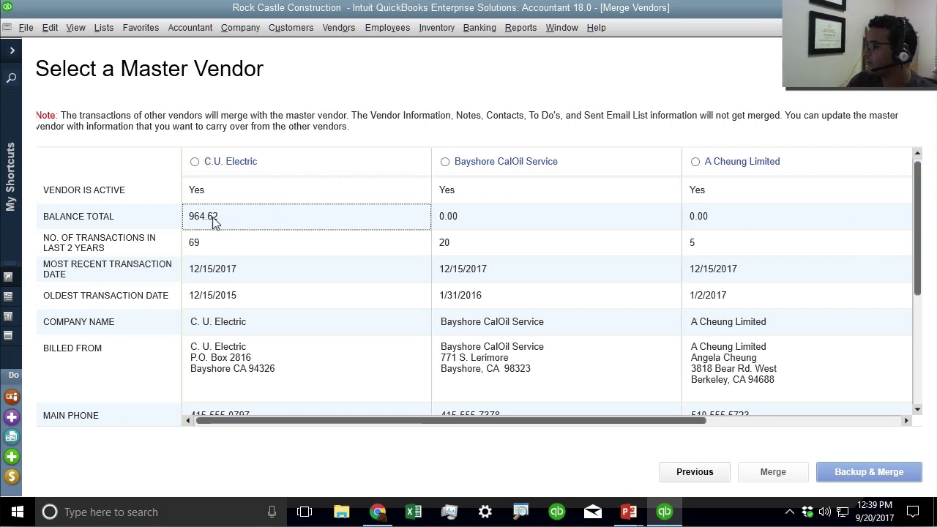
{"action": "left_click", "coordinate": [203, 253]}
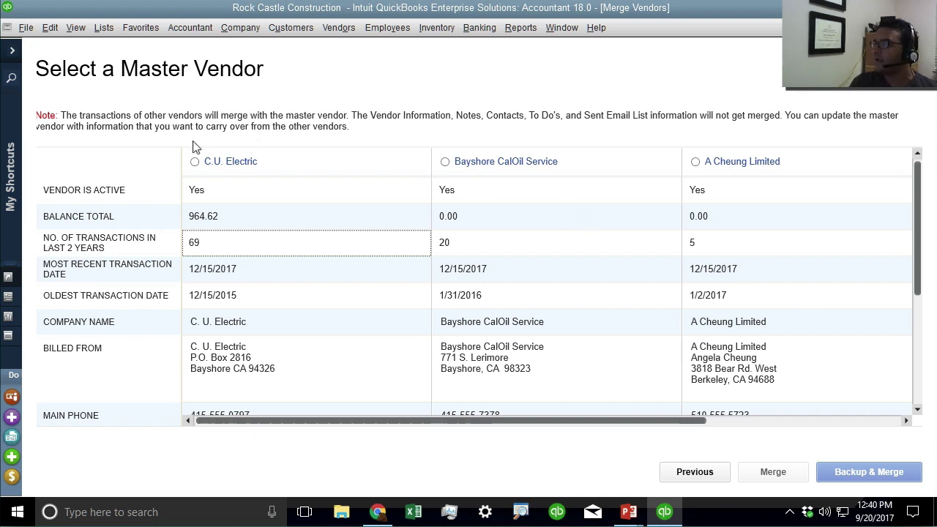
{"action": "left_click", "coordinate": [195, 162]}
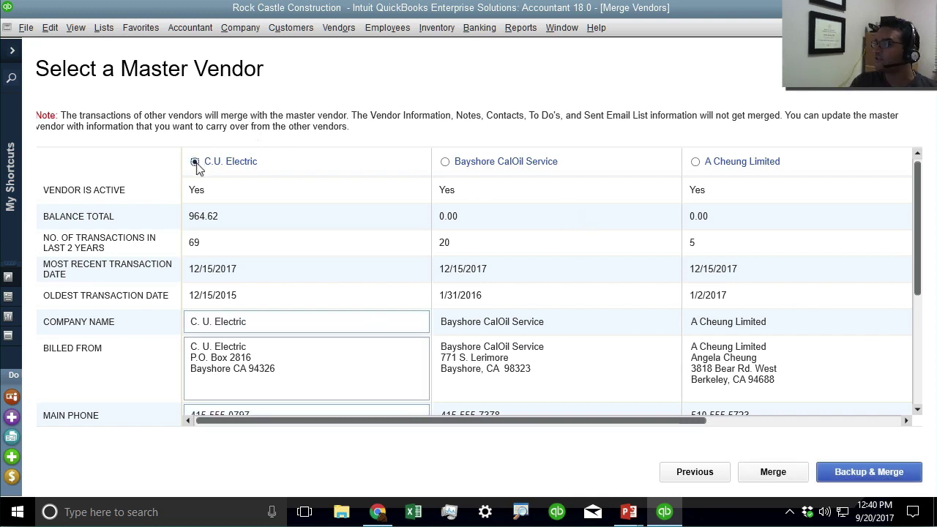
{"action": "left_click", "coordinate": [446, 163]}
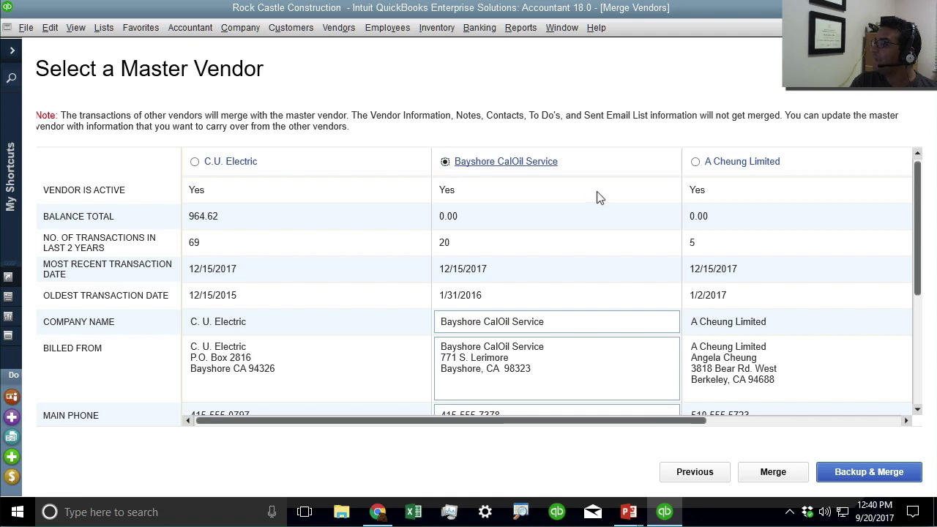
{"action": "left_click", "coordinate": [695, 162]}
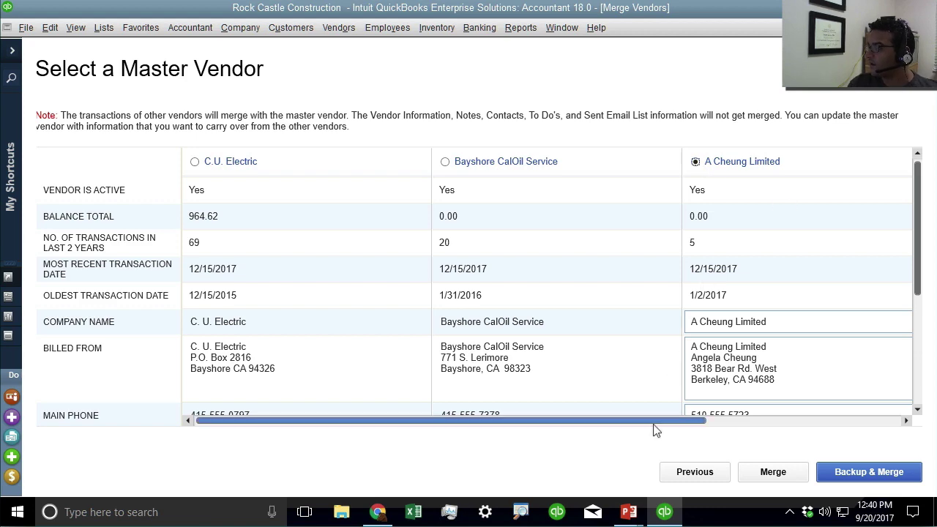
Review the master vendor's editable details and set its vendor type to Subcontractors
{"action": "left_click_drag", "start_coordinate": [655, 431], "coordinate": [823, 440]}
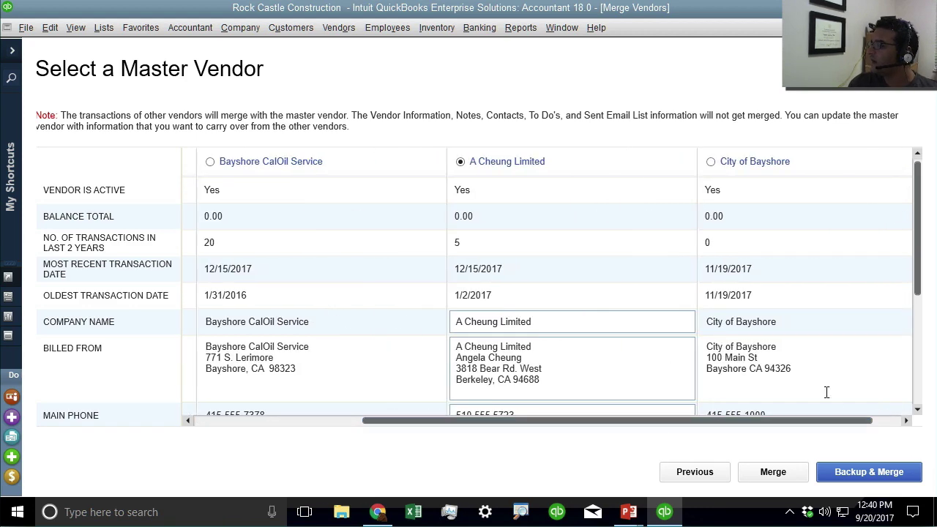
{"action": "left_click_drag", "start_coordinate": [917, 243], "coordinate": [916, 305]}
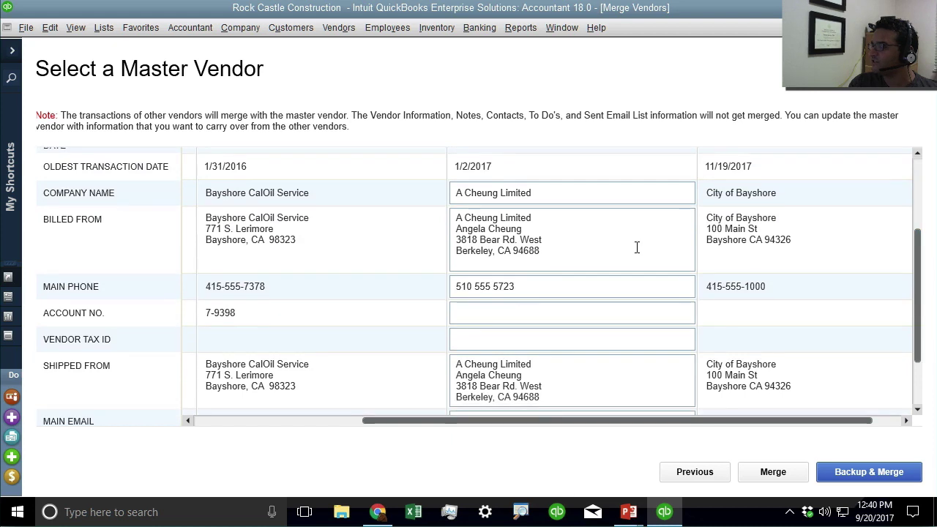
{"action": "left_click", "coordinate": [582, 254]}
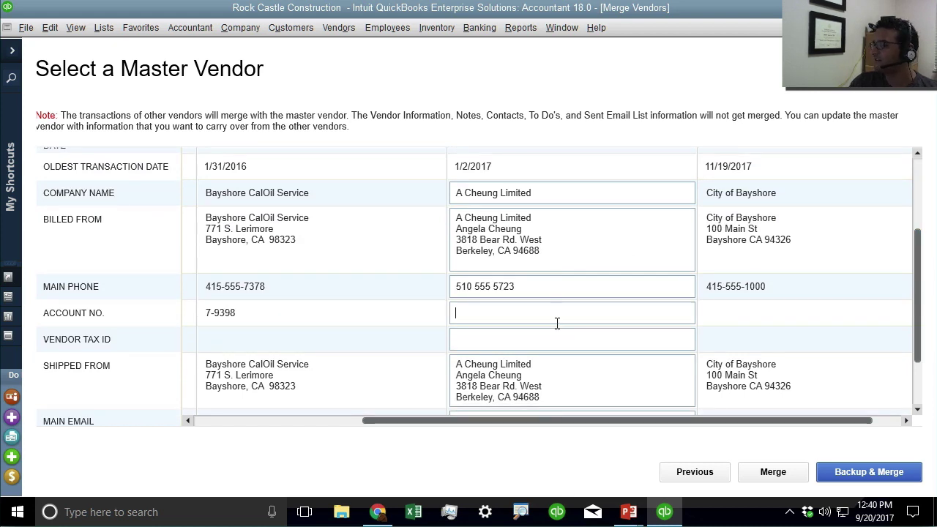
{"action": "left_click_drag", "start_coordinate": [919, 313], "coordinate": [923, 373]}
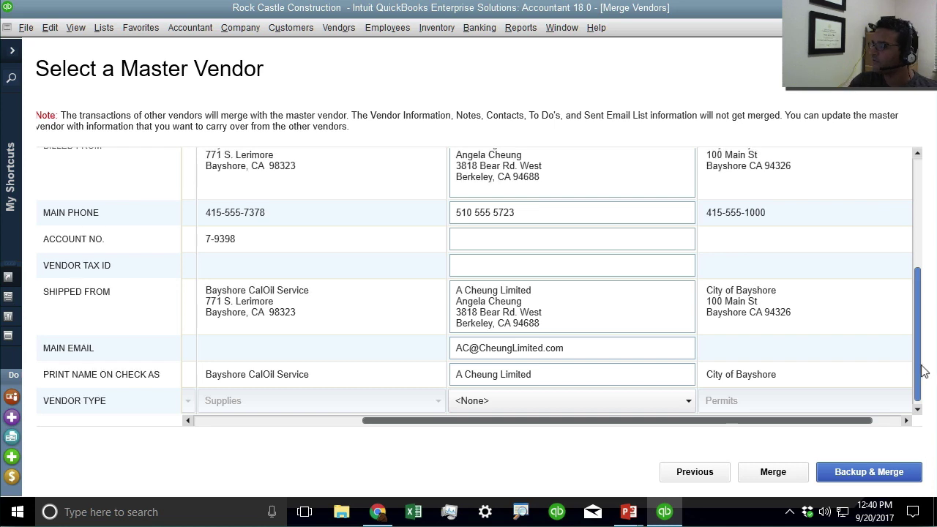
{"action": "left_click", "coordinate": [688, 402]}
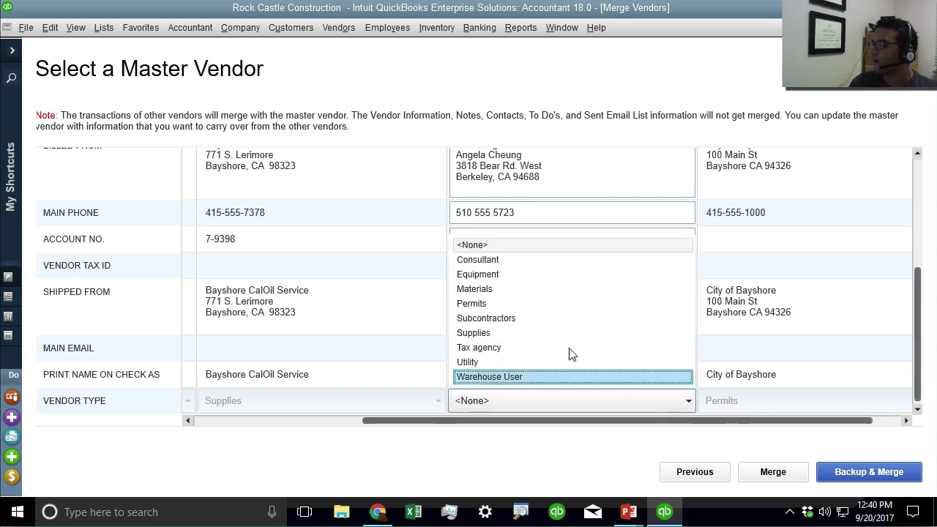
{"action": "left_click", "coordinate": [542, 318]}
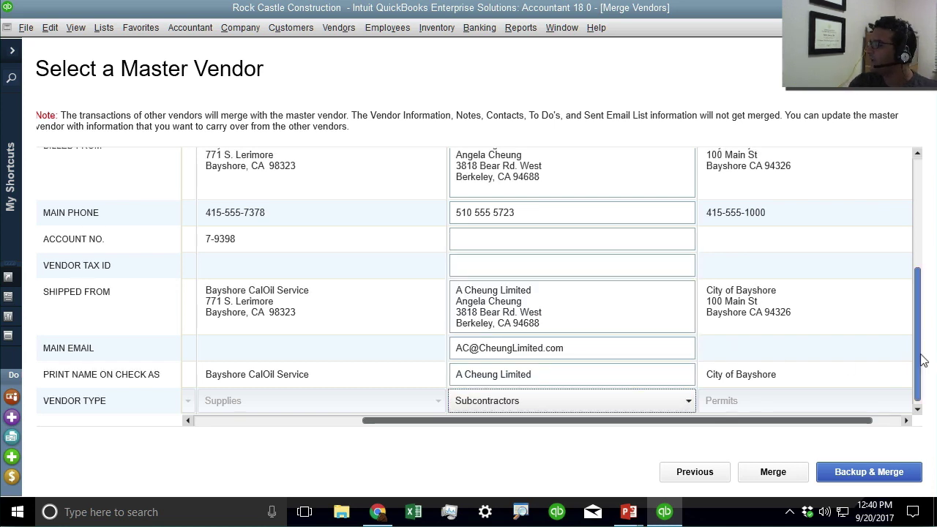
{"action": "left_click_drag", "start_coordinate": [920, 355], "coordinate": [935, 329]}
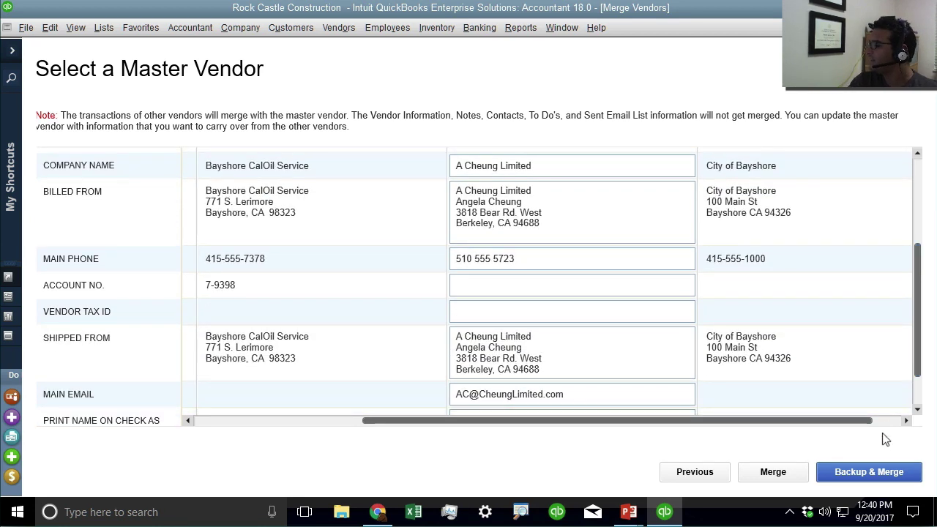
{"action": "left_click", "coordinate": [869, 472]}
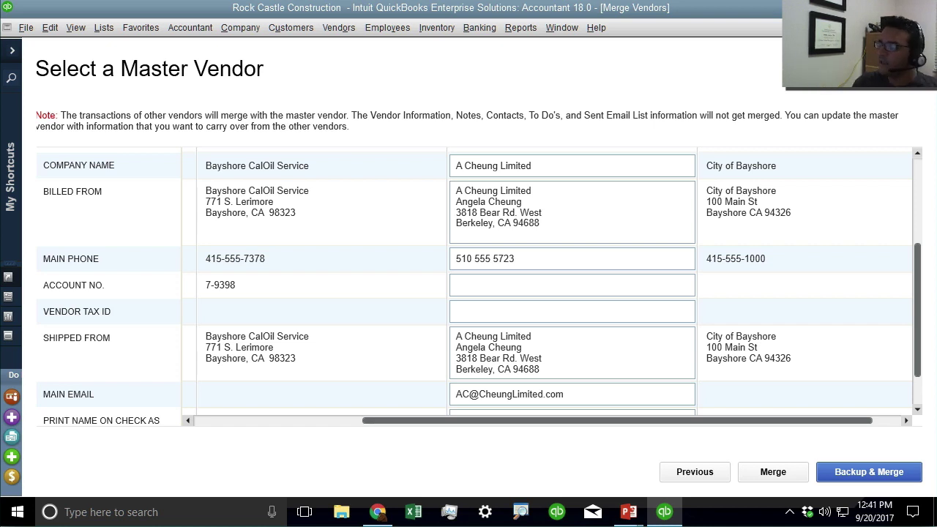
{"action": "left_click", "coordinate": [773, 476]}
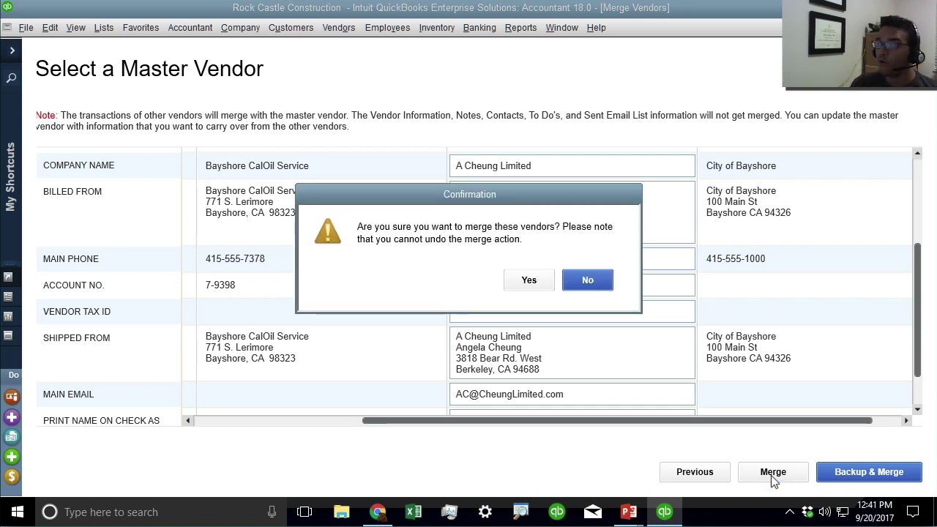
{"action": "left_click", "coordinate": [602, 282]}
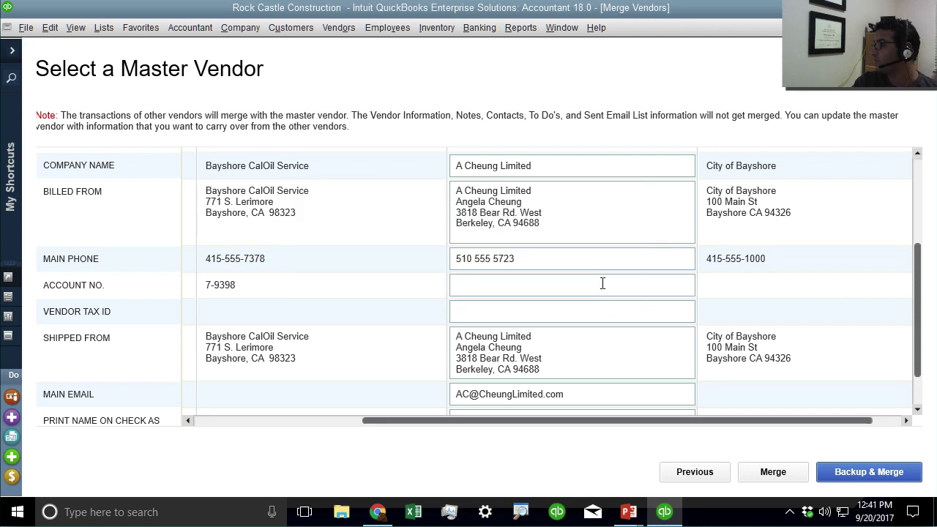
Merge the selected vendors into A Cheung Limited without a backup, confirming the irreversible merge and closing the completion notice
{"action": "left_click", "coordinate": [751, 473]}
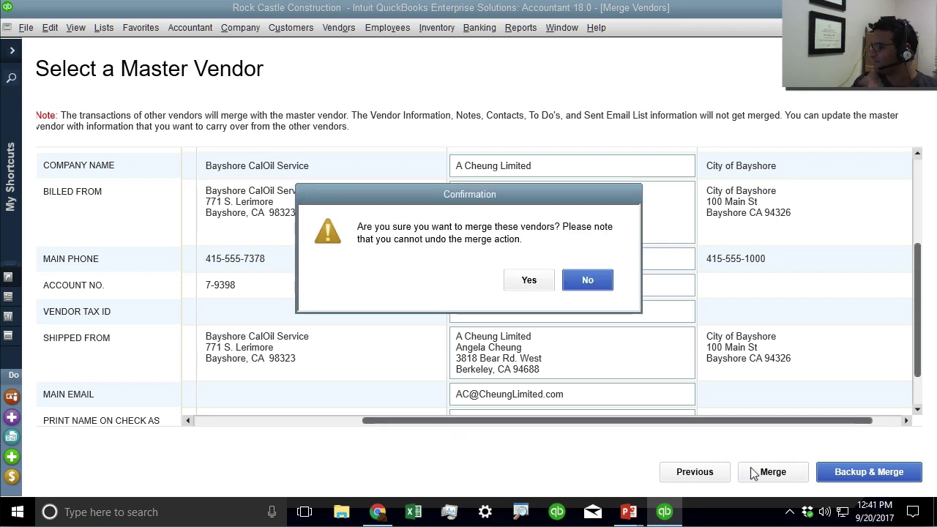
{"action": "left_click", "coordinate": [528, 282]}
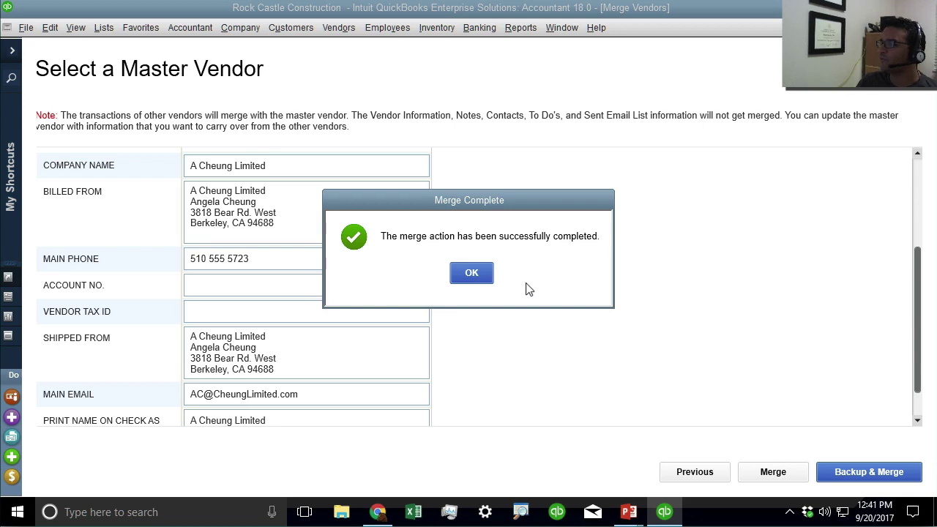
{"action": "left_click", "coordinate": [472, 273]}
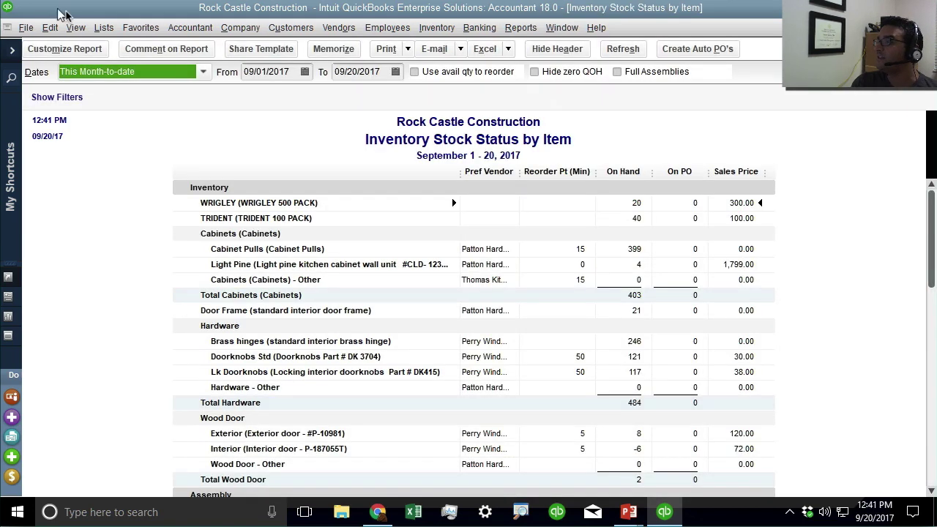
Copy the vendor name from the City of Middlefield record in the Vendor Center and leave the record without changes
{"action": "left_click", "coordinate": [339, 27]}
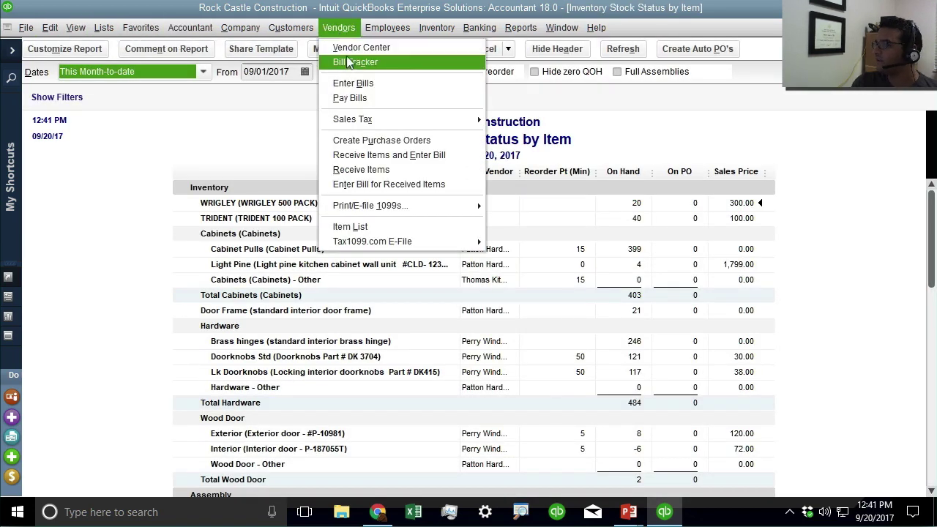
{"action": "left_click", "coordinate": [350, 59]}
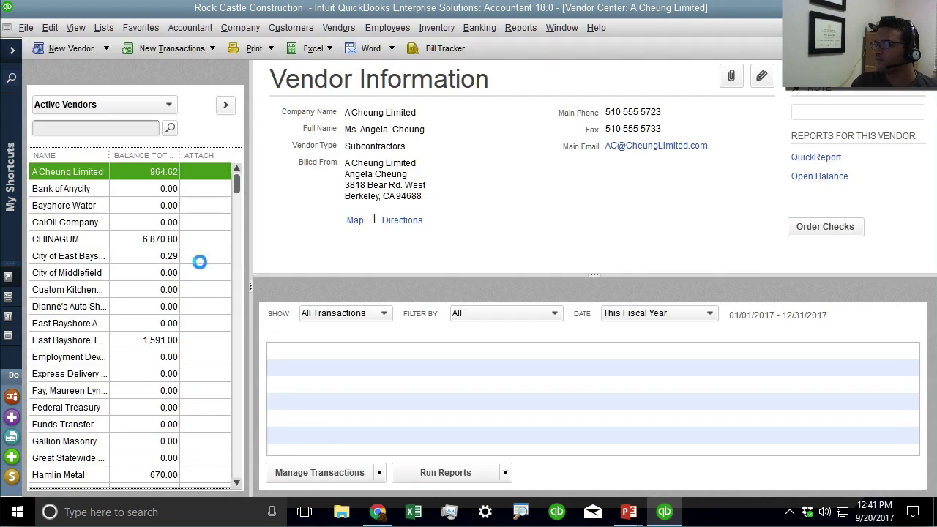
{"action": "left_click", "coordinate": [93, 272]}
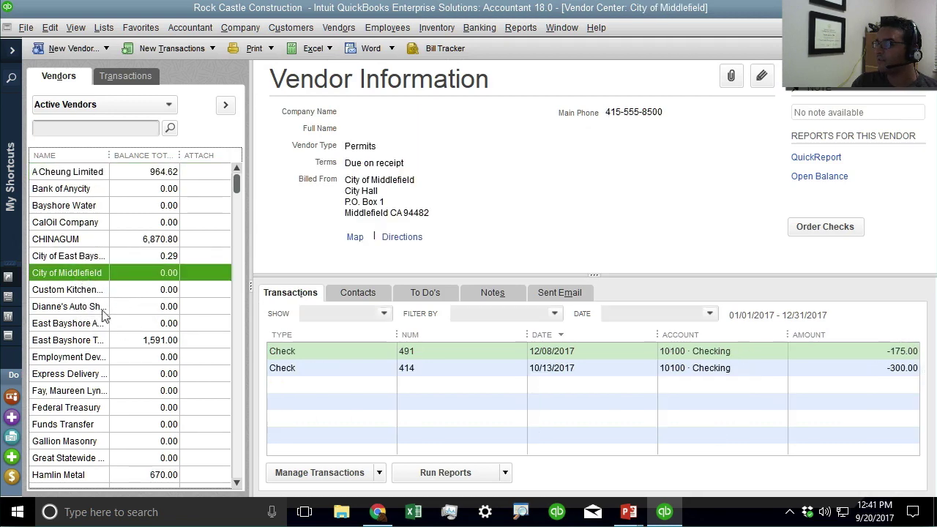
{"action": "left_click", "coordinate": [93, 289]}
{"action": "right_click", "coordinate": [94, 275]}
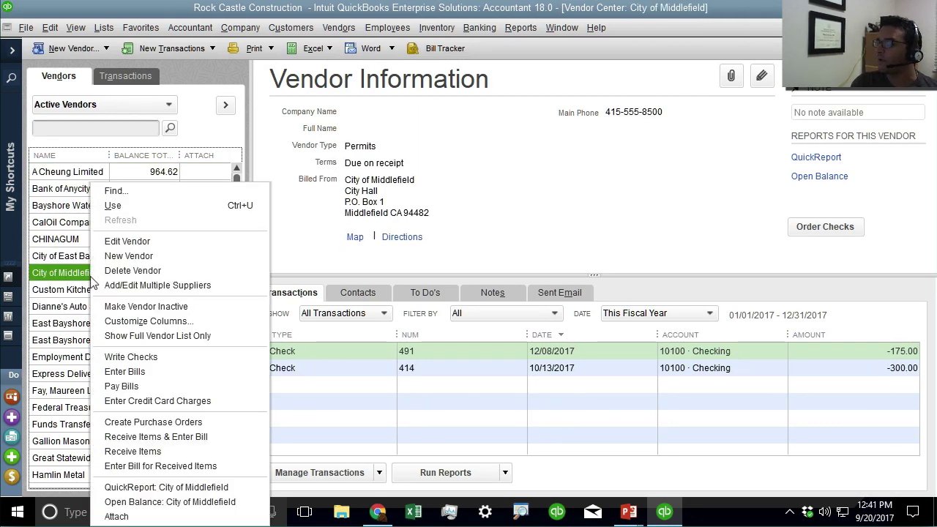
{"action": "left_click", "coordinate": [127, 241]}
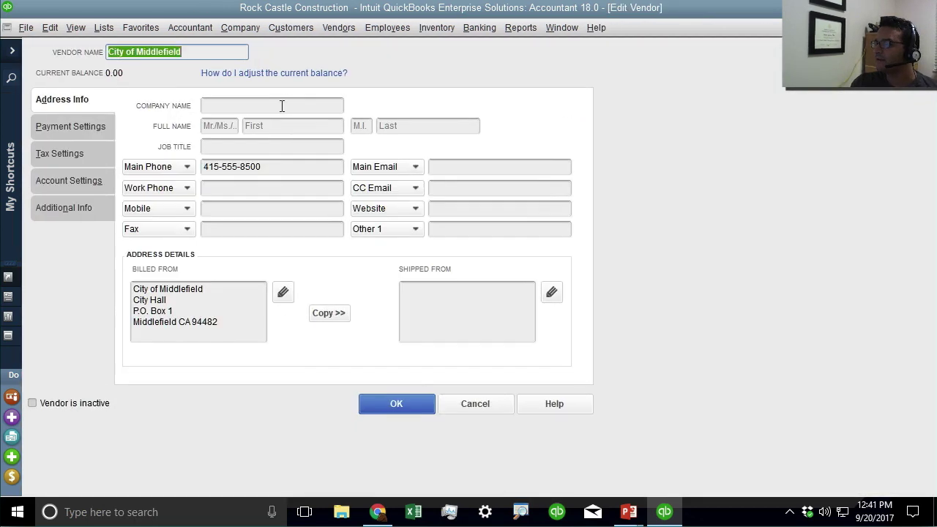
{"action": "right_click", "coordinate": [170, 50]}
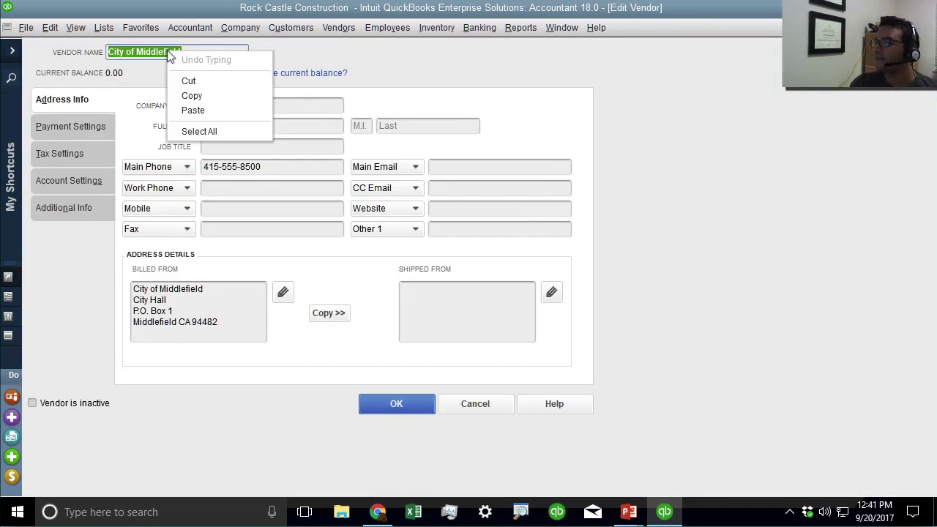
{"action": "left_click", "coordinate": [189, 95]}
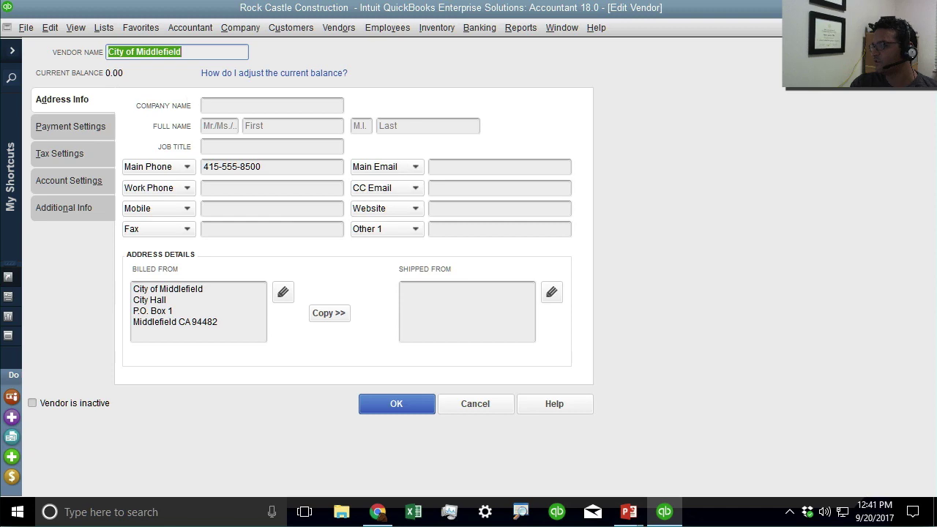
{"action": "left_click", "coordinate": [469, 404]}
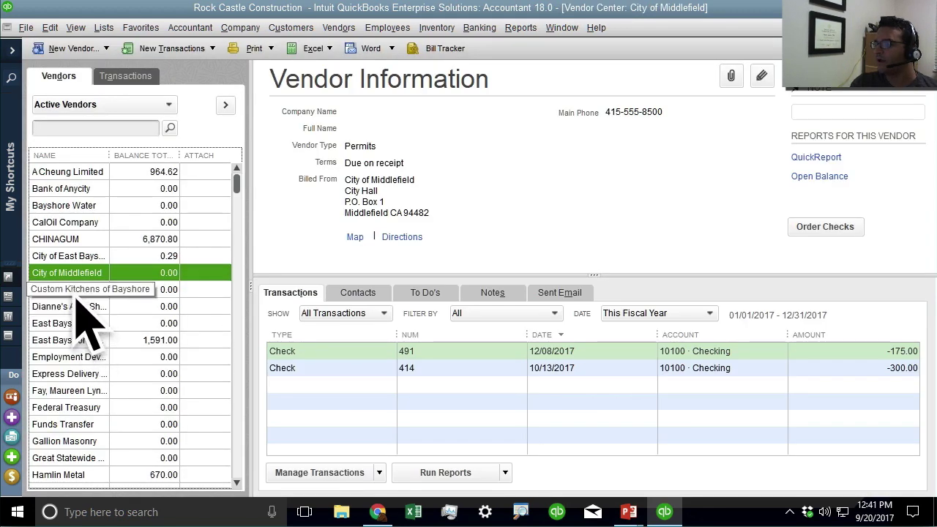
Replace the vendor name of Custom Kitchens of Bayshore with the copied City of Middlefield and confirm merging the two vendors
{"action": "right_click", "coordinate": [76, 293]}
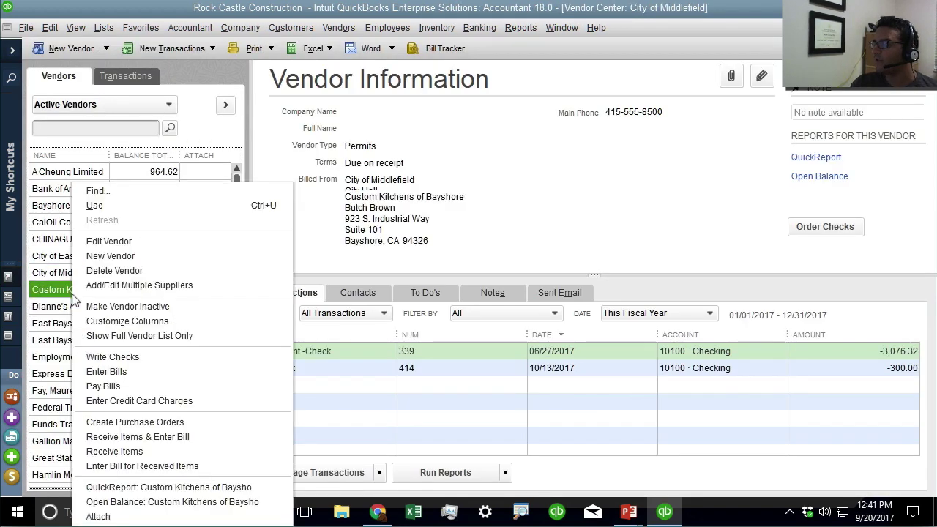
{"action": "left_click", "coordinate": [102, 241]}
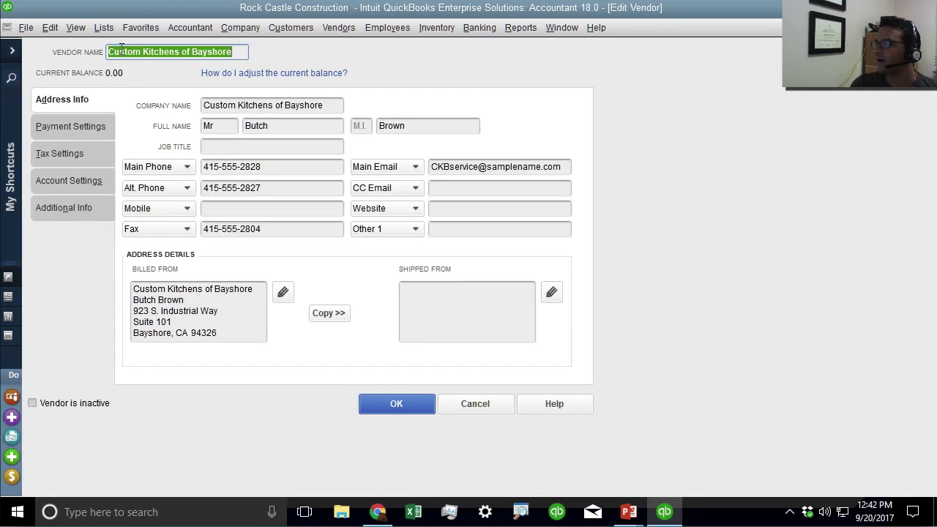
{"action": "right_click", "coordinate": [121, 53]}
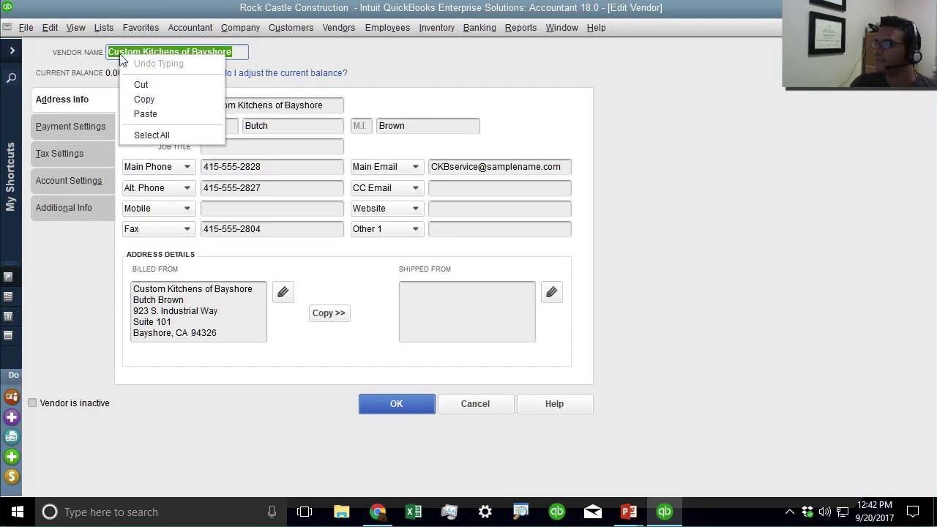
{"action": "left_click", "coordinate": [146, 115]}
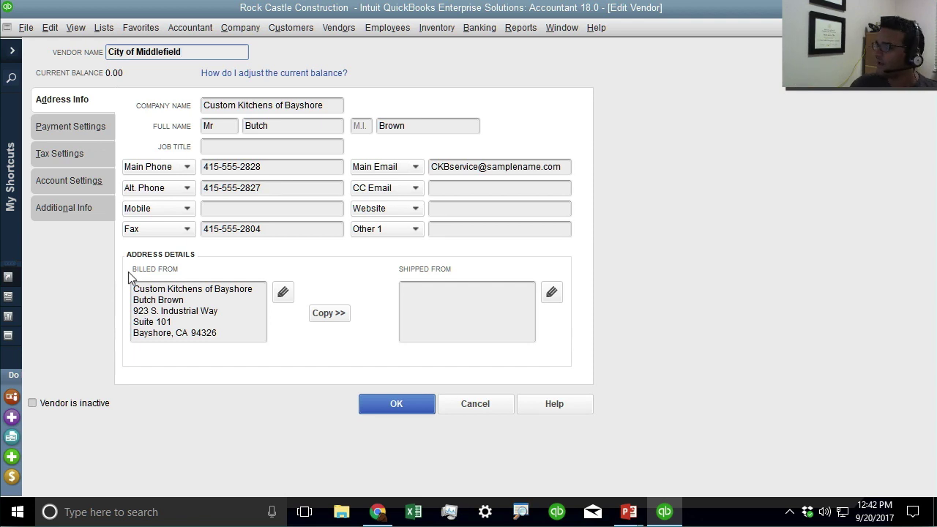
{"action": "left_click", "coordinate": [381, 405]}
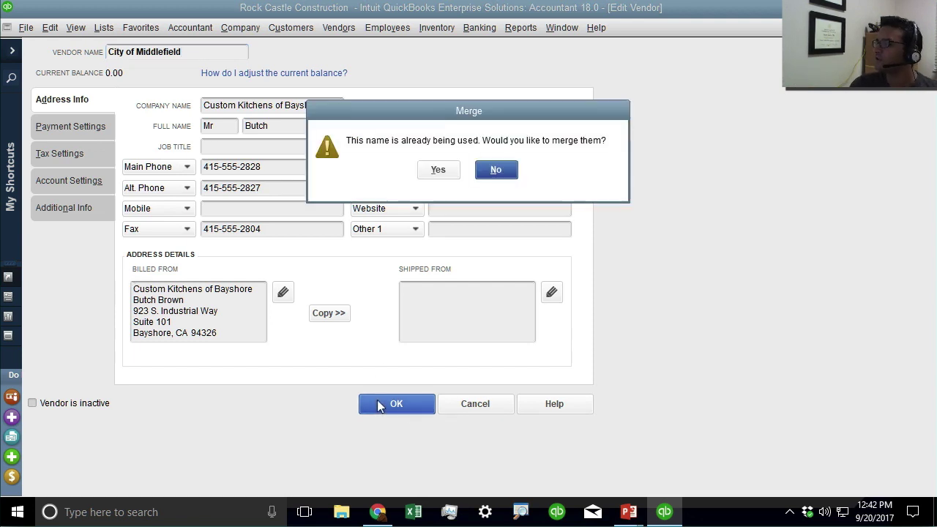
{"action": "left_click", "coordinate": [438, 170]}
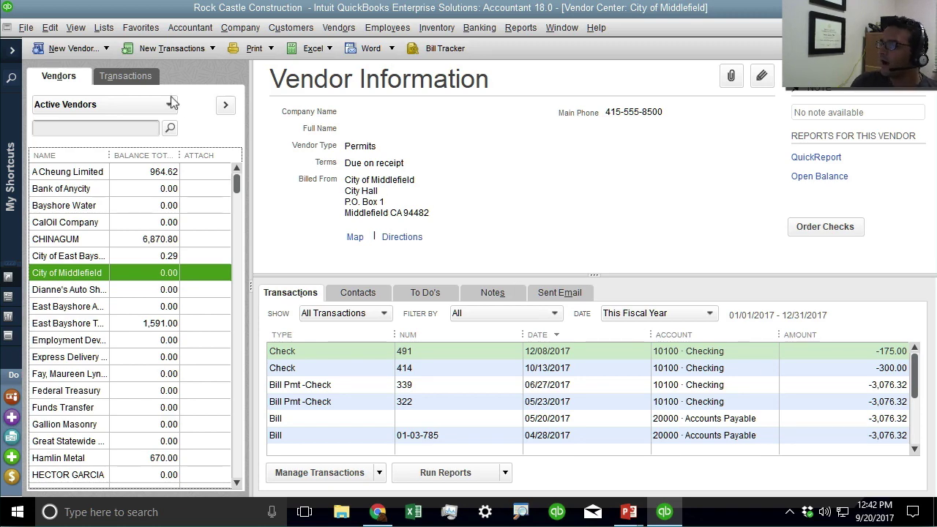
Switch the company file to multi-user mode and close the notice
{"action": "left_click", "coordinate": [26, 27]}
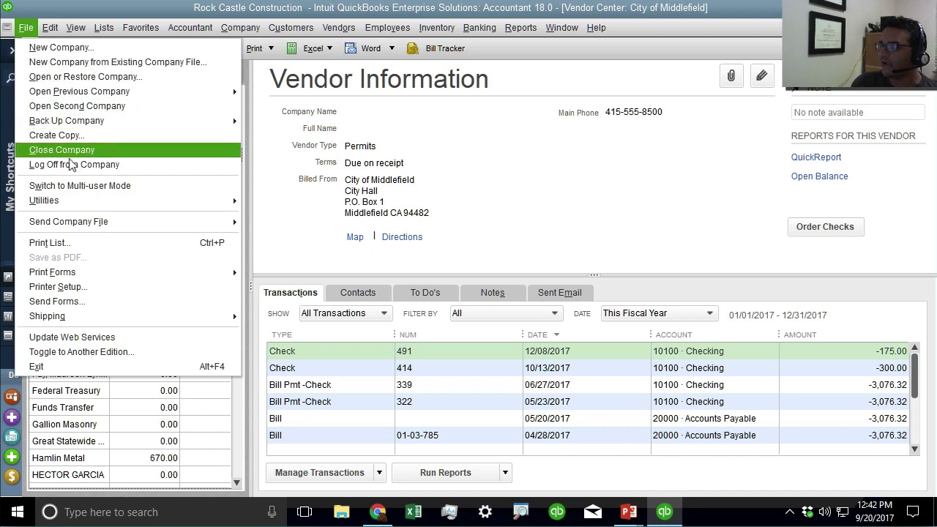
{"action": "left_click", "coordinate": [75, 185]}
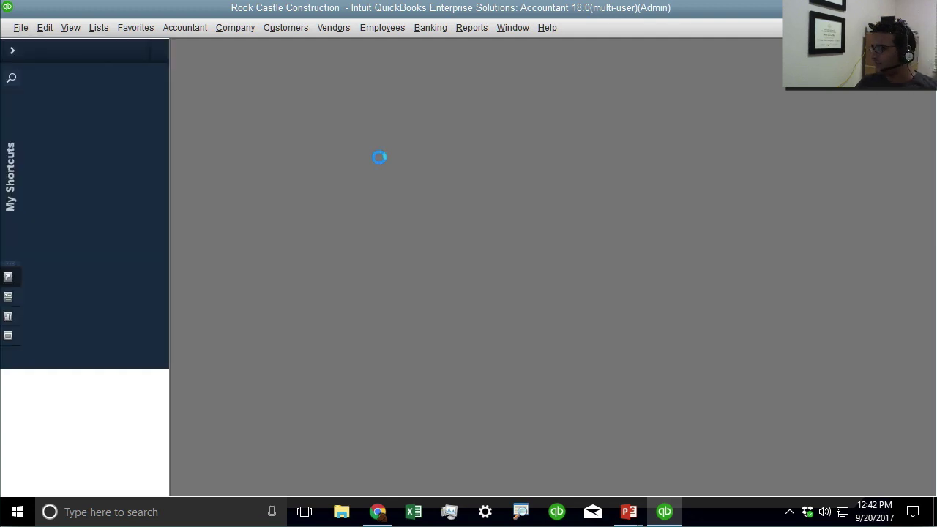
{"action": "left_click", "coordinate": [467, 170]}
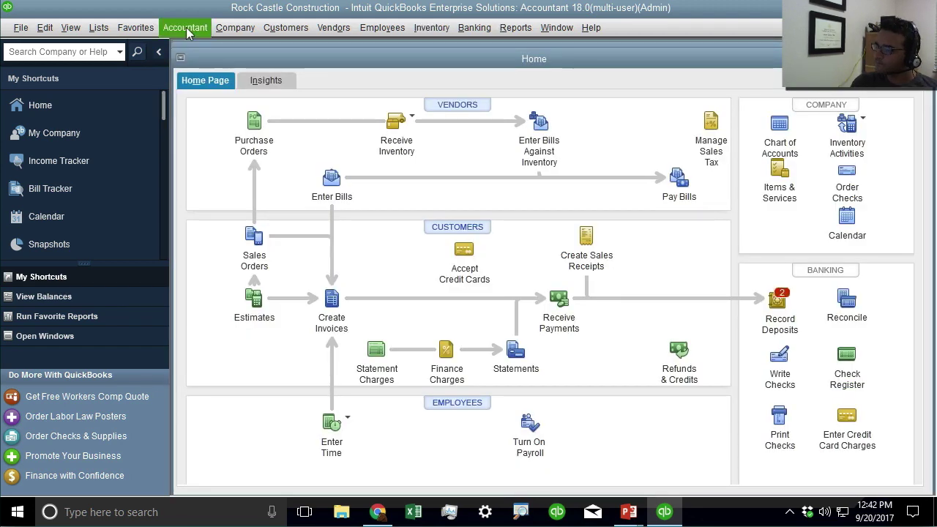
Try to open the Client Data Review tool Merge Vendors in multi-user mode and dismiss the warning
{"action": "left_click", "coordinate": [186, 30]}
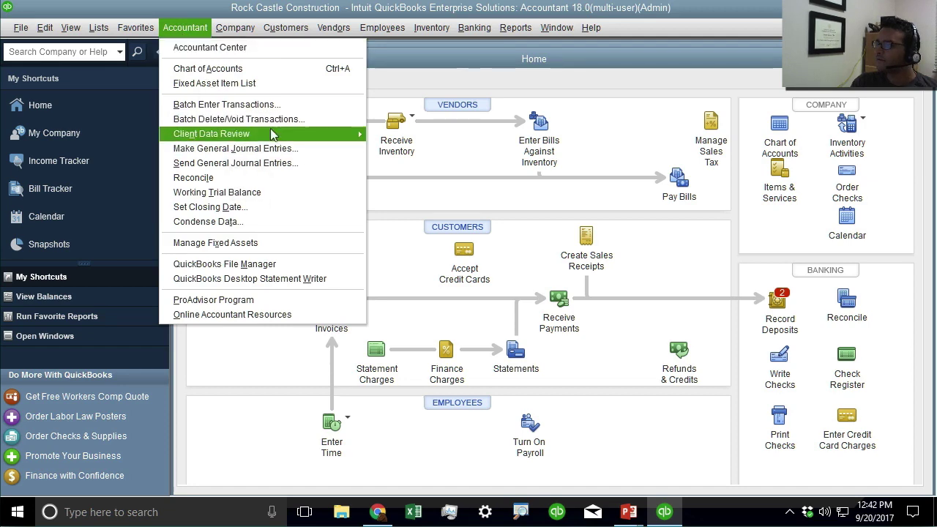
{"action": "mouse_move", "coordinate": [272, 138]}
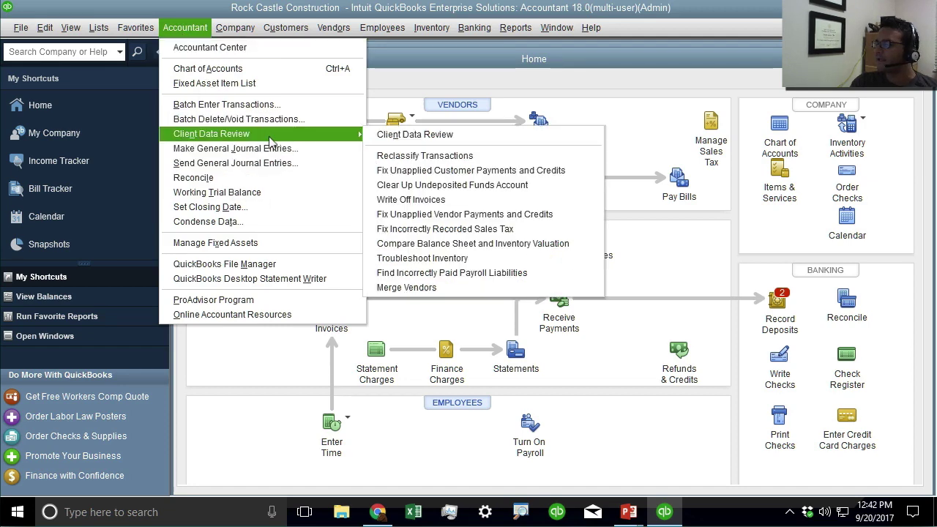
{"action": "left_click", "coordinate": [456, 287]}
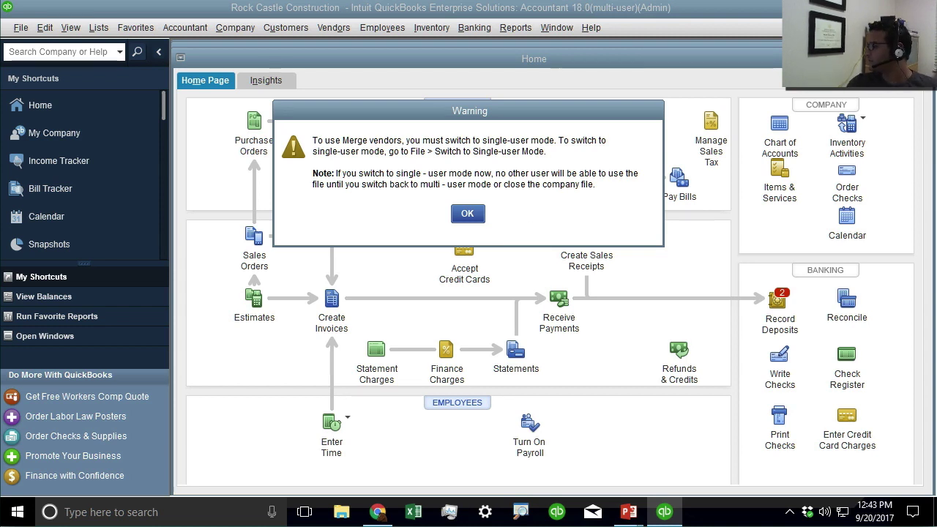
{"action": "left_click", "coordinate": [481, 213]}
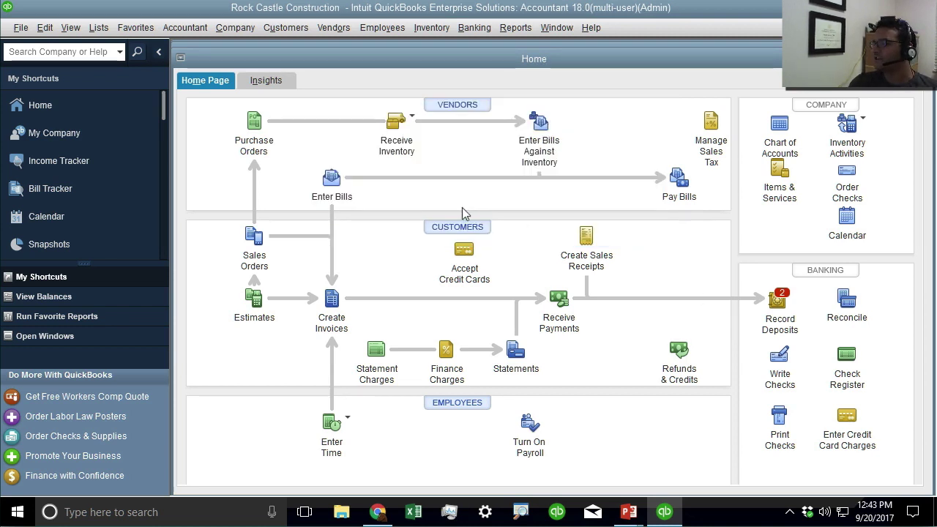
Switch the company file back to single-user mode
{"action": "left_click", "coordinate": [21, 28]}
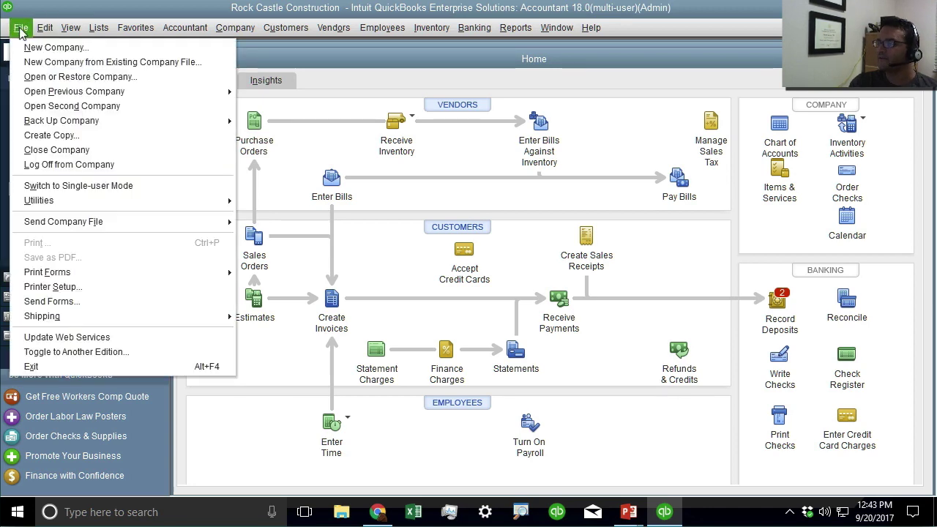
{"action": "left_click", "coordinate": [74, 185]}
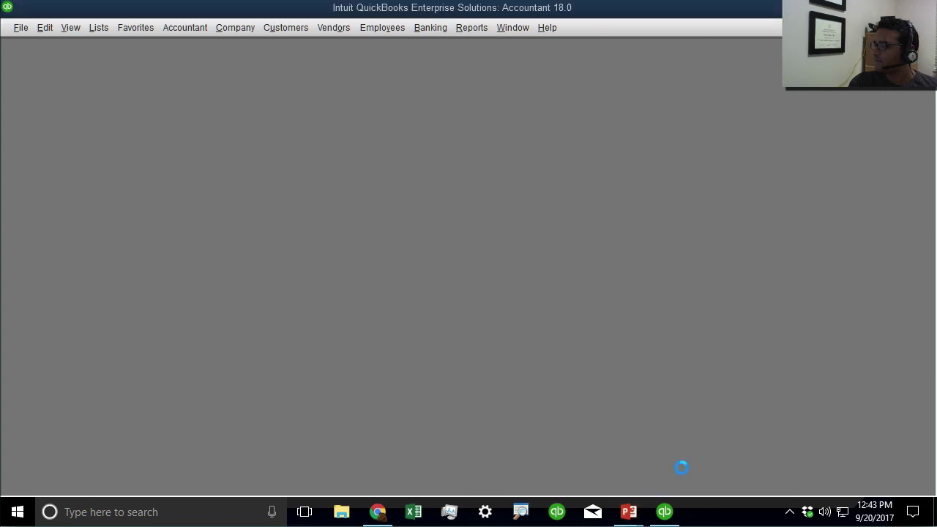
Switch to the PowerPoint slide show and advance from the Merge Vendors slide to "NEW in QuickBooks for 2018"
{"action": "mouse_move", "coordinate": [629, 511]}
{"action": "left_click", "coordinate": [706, 450]}
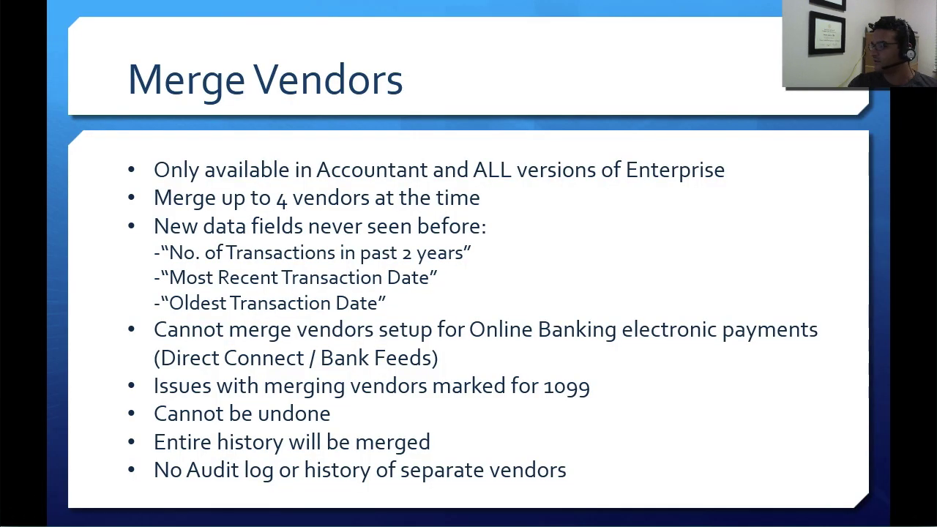
{"action": "key", "text": "Right"}
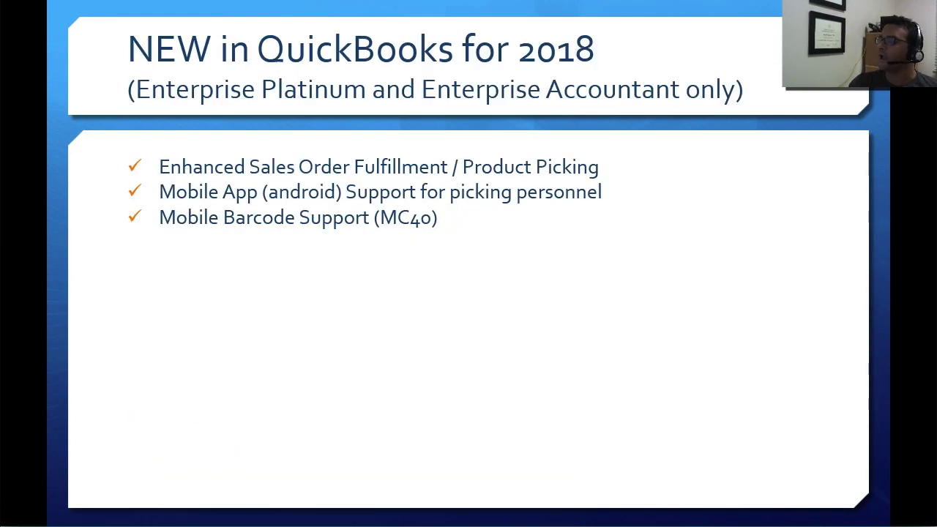
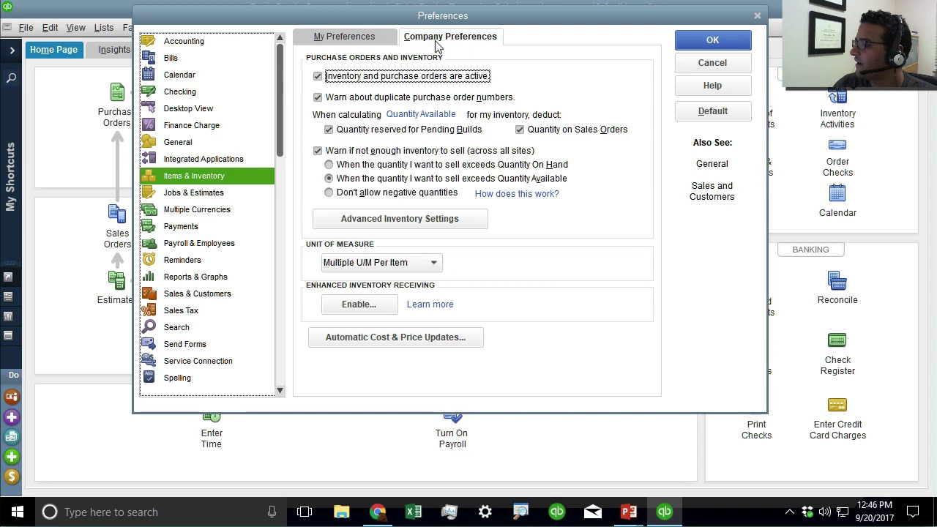
Open the site operation options of the advanced inventory settings and toggle the New Sales Order Fulfillment Worksheet off and back on
{"action": "left_click", "coordinate": [395, 225]}
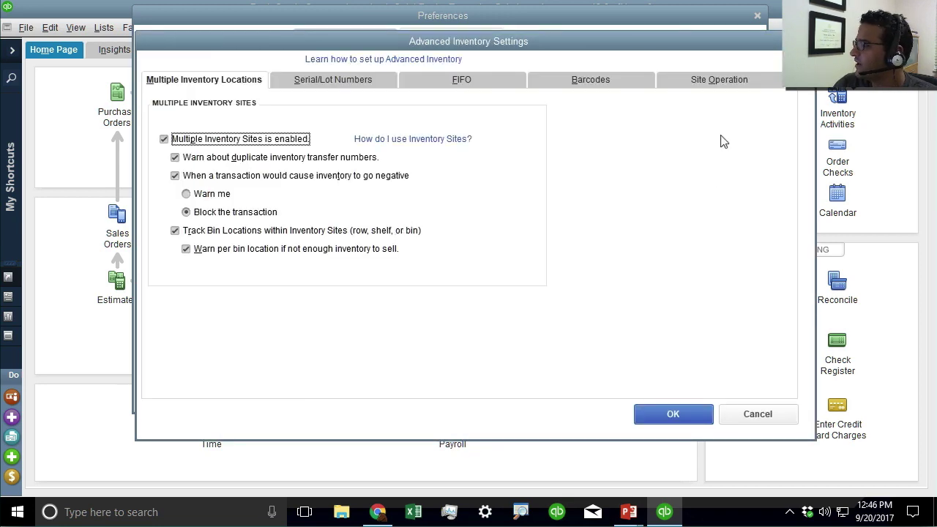
{"action": "left_click", "coordinate": [721, 91]}
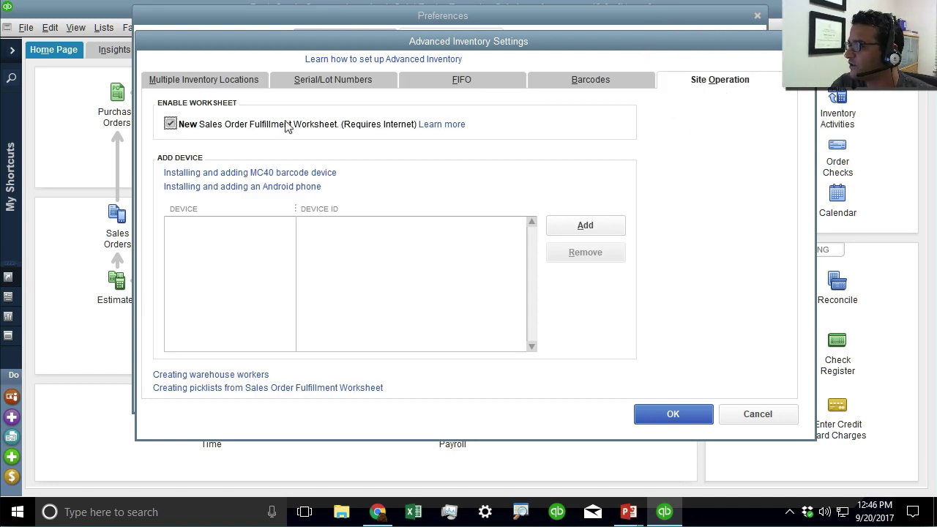
{"action": "left_click", "coordinate": [170, 125]}
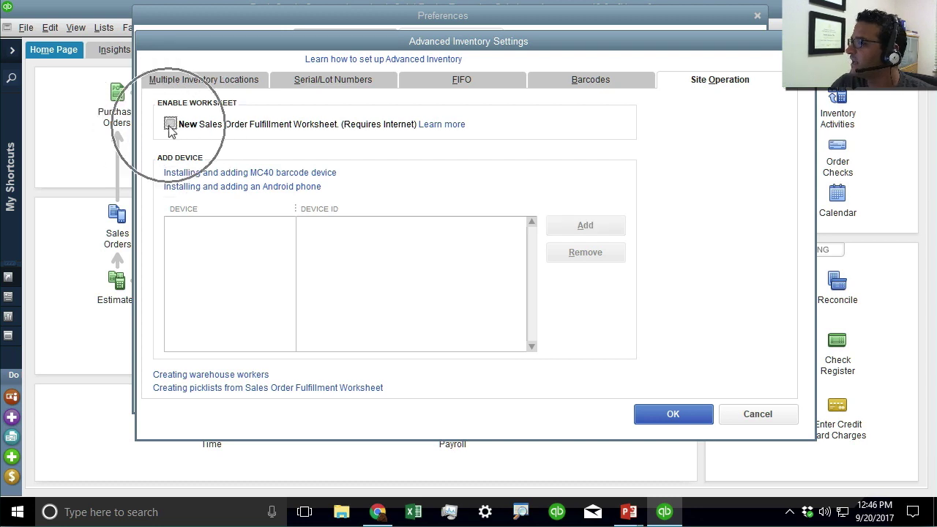
{"action": "left_click", "coordinate": [169, 125]}
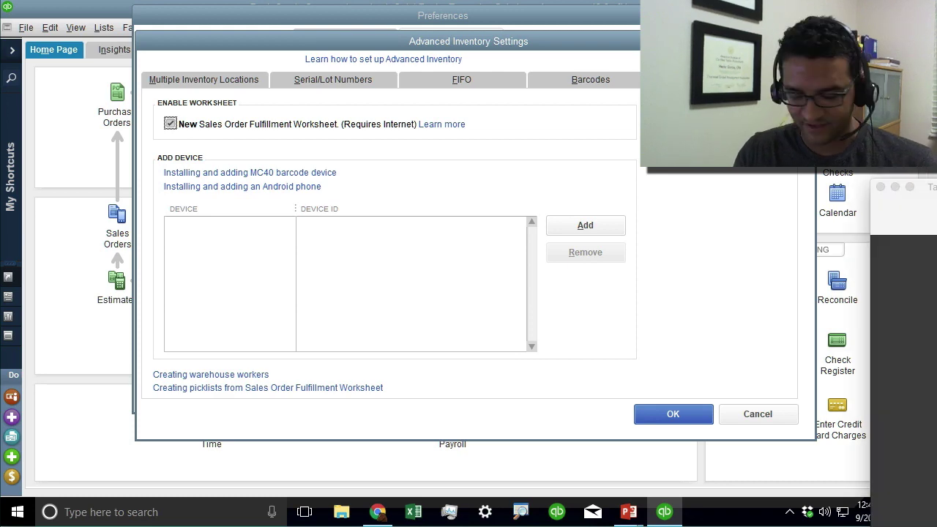
Bring up the GoToWebinar Viewer's webcam preferences, try the 16:9 (Widescreen) display format and return it to 4:3 (Normal)
{"action": "left_click_drag", "start_coordinate": [936, 210], "coordinate": [273, 31]}
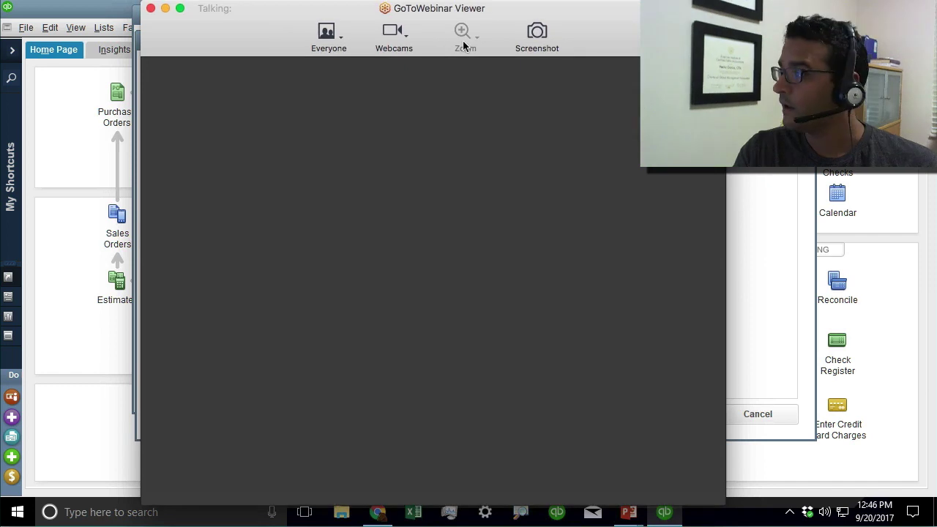
{"action": "left_click", "coordinate": [396, 35]}
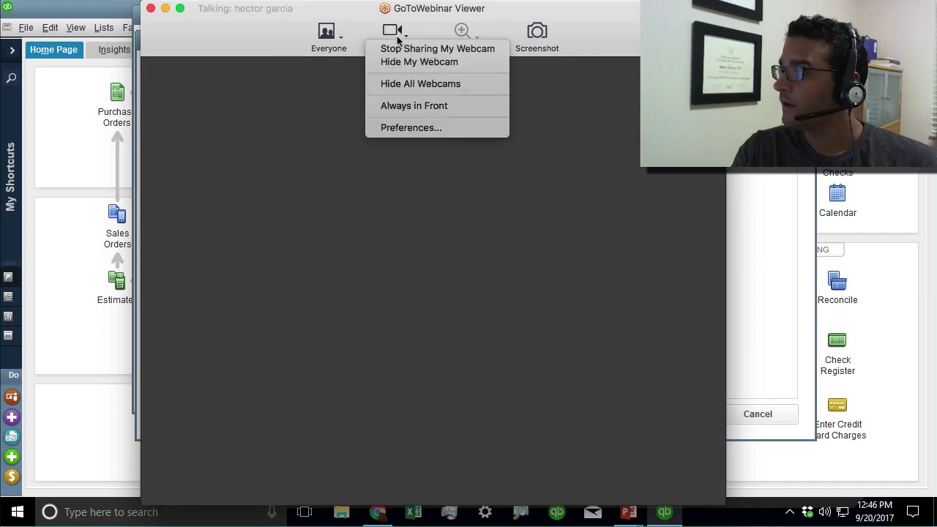
{"action": "left_click", "coordinate": [415, 131]}
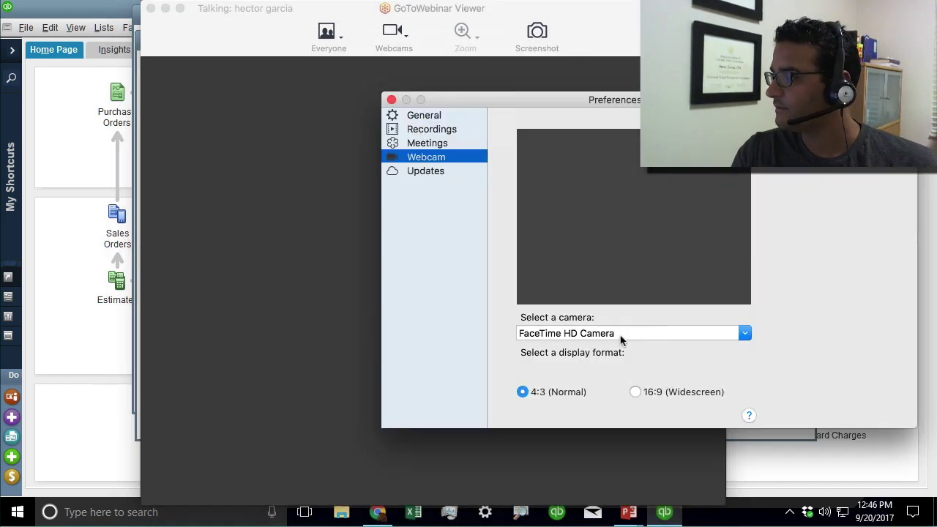
{"action": "left_click", "coordinate": [635, 392]}
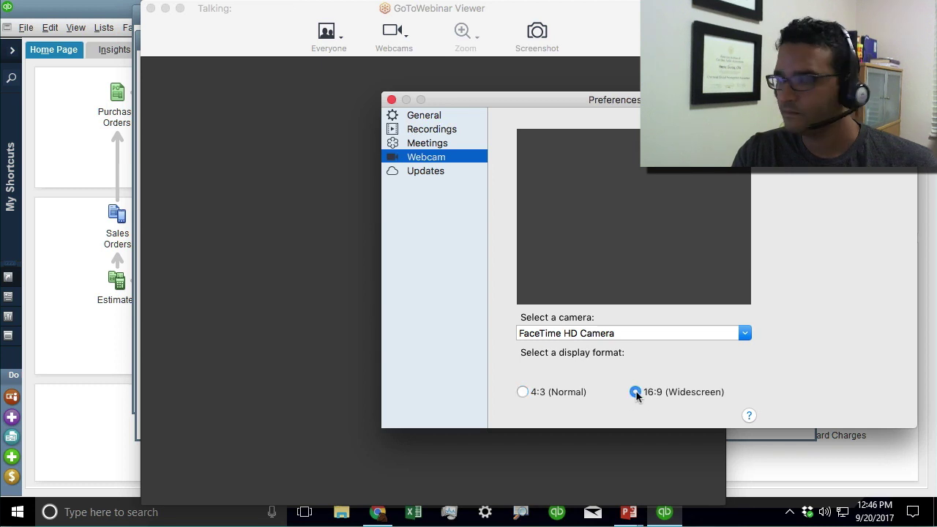
{"action": "left_click", "coordinate": [523, 392]}
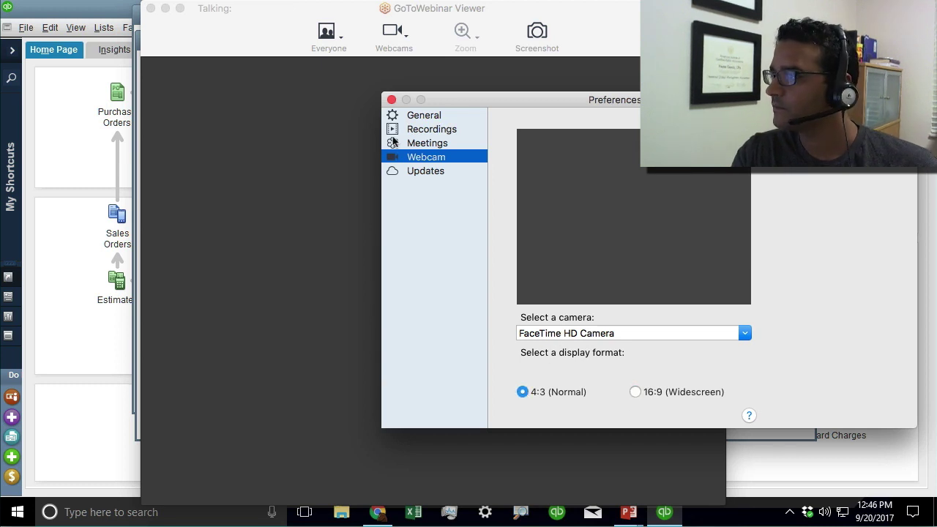
Look through the Recordings and General preferences of the GoToWebinar Viewer and close the preferences
{"action": "left_click", "coordinate": [430, 130]}
{"action": "left_click", "coordinate": [427, 117]}
{"action": "left_click", "coordinate": [391, 100]}
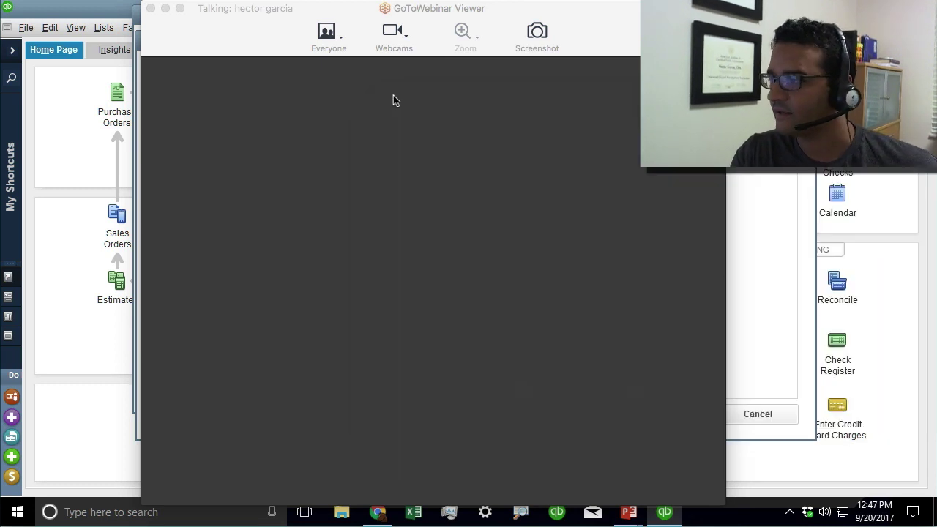
{"action": "left_click", "coordinate": [395, 35]}
{"action": "left_click", "coordinate": [409, 49]}
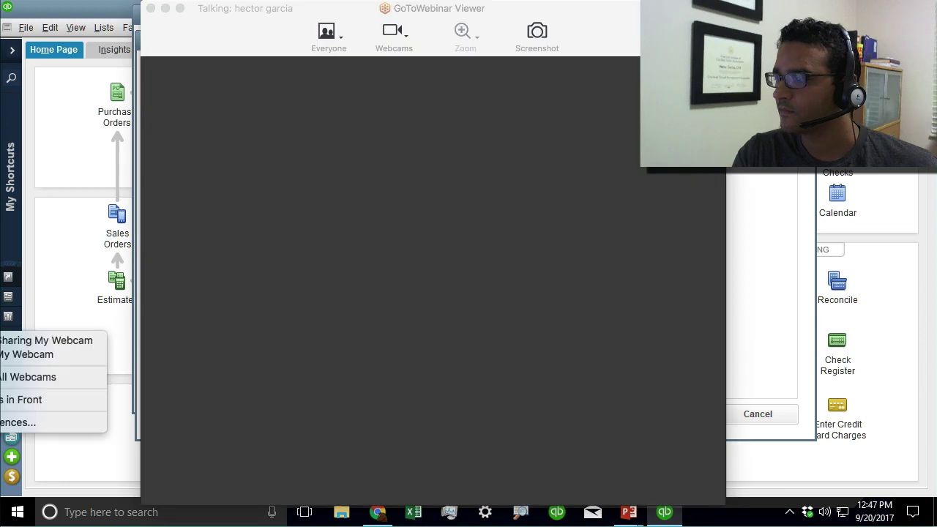
{"action": "left_click", "coordinate": [304, 182]}
{"action": "left_click_drag", "start_coordinate": [248, 10], "coordinate": [301, 0]}
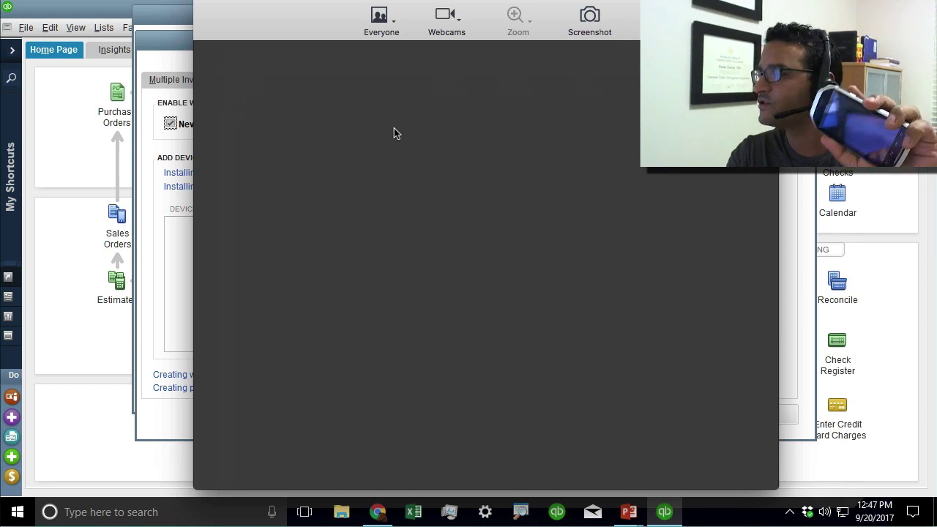
{"action": "left_click", "coordinate": [387, 18]}
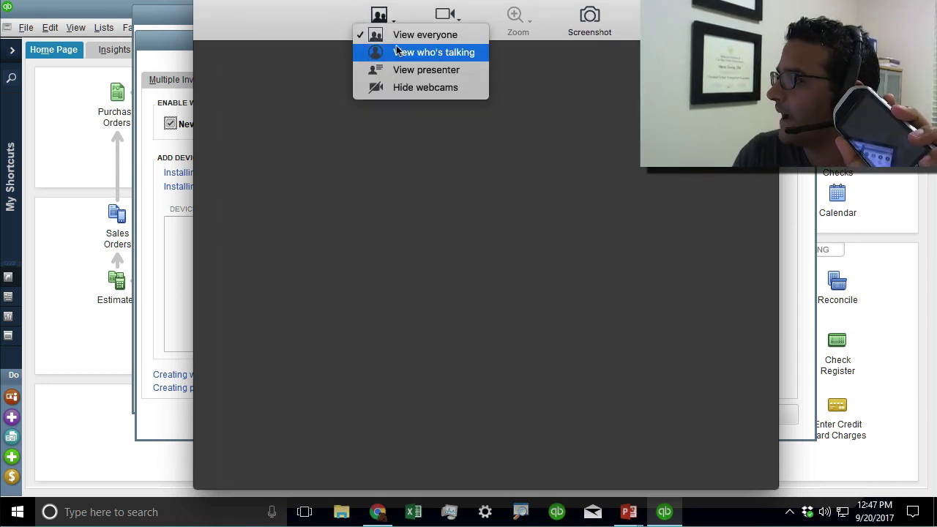
{"action": "left_click", "coordinate": [450, 15]}
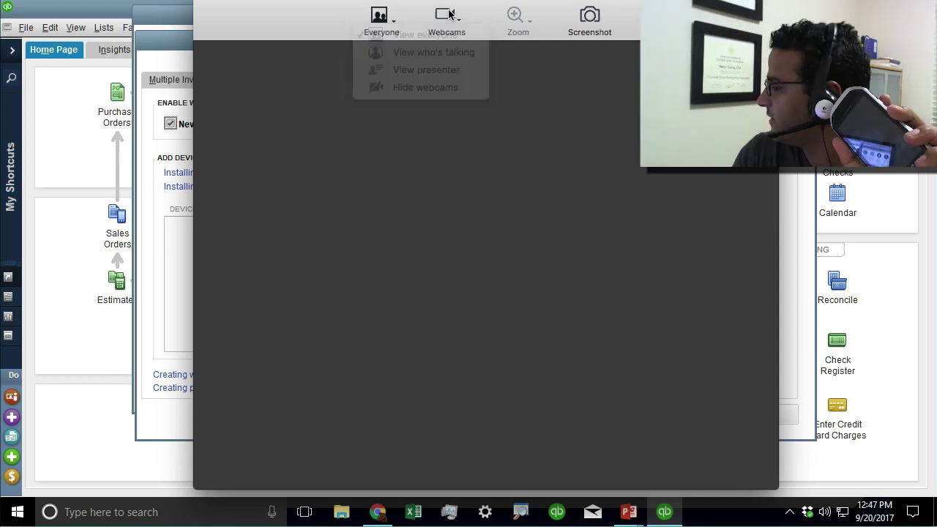
{"action": "left_click", "coordinate": [449, 11]}
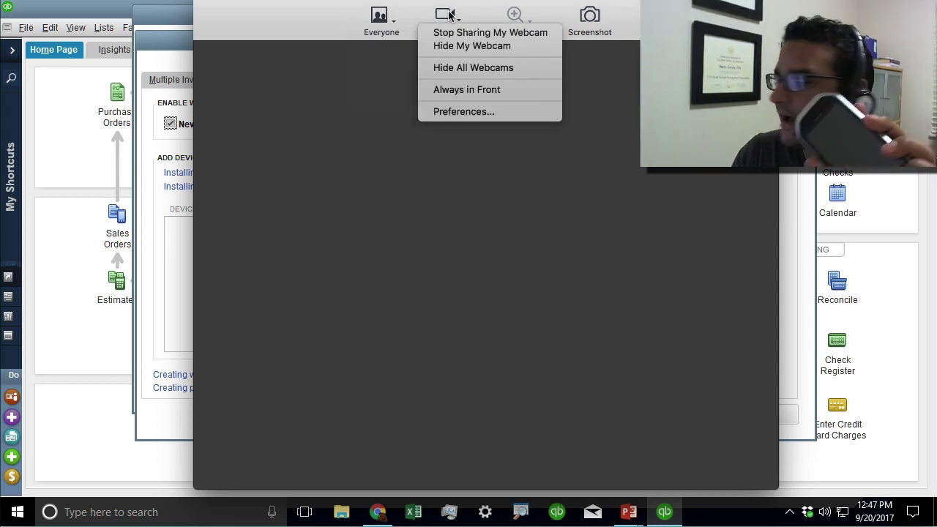
{"action": "left_click", "coordinate": [479, 111]}
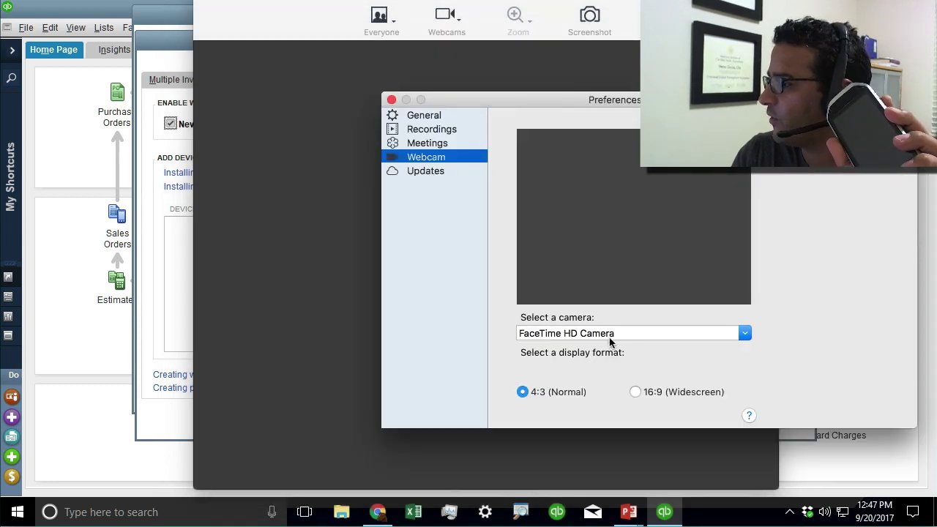
{"action": "left_click", "coordinate": [843, 461]}
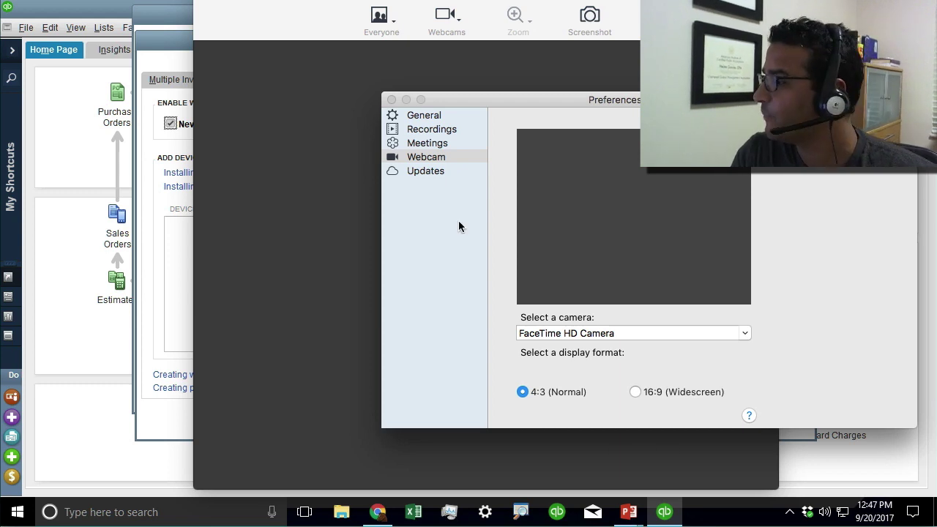
{"action": "left_click", "coordinate": [392, 99]}
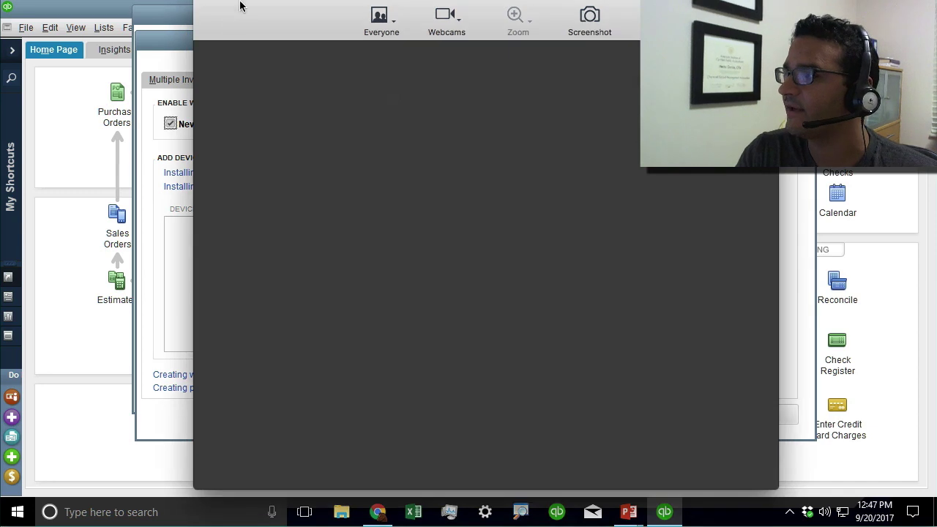
Hide the GoToWebinar Viewer window and select USB Camera as the camera in the webcam preferences
{"action": "mouse_move", "coordinate": [289, 3]}
{"action": "left_click", "coordinate": [203, 20]}
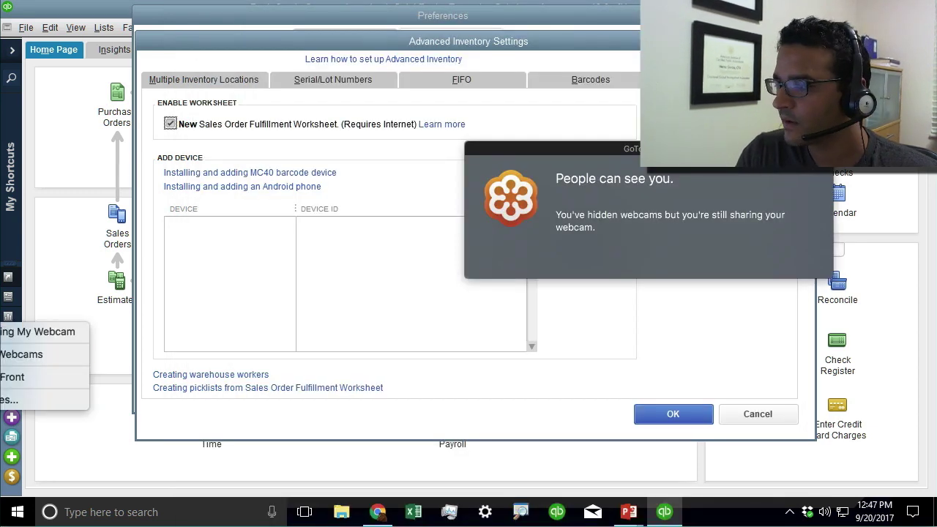
{"action": "left_click", "coordinate": [9, 400]}
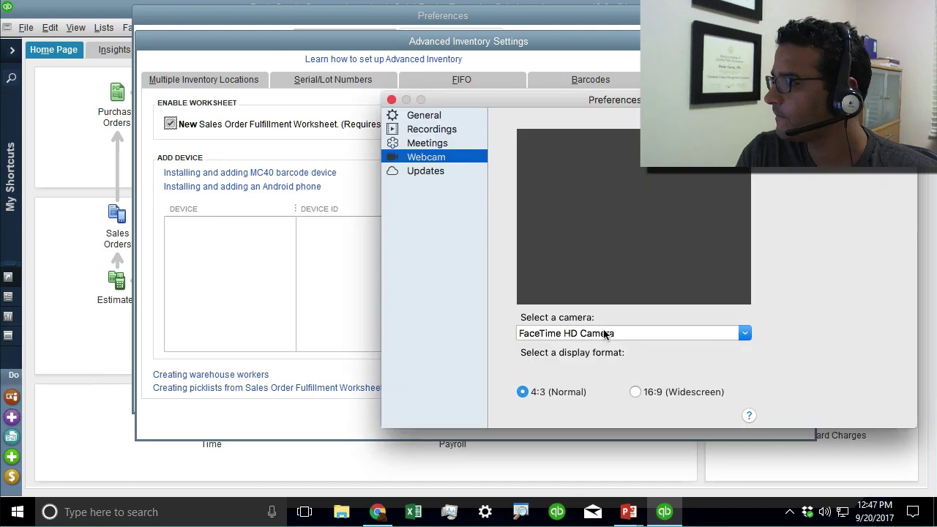
{"action": "left_click", "coordinate": [744, 333]}
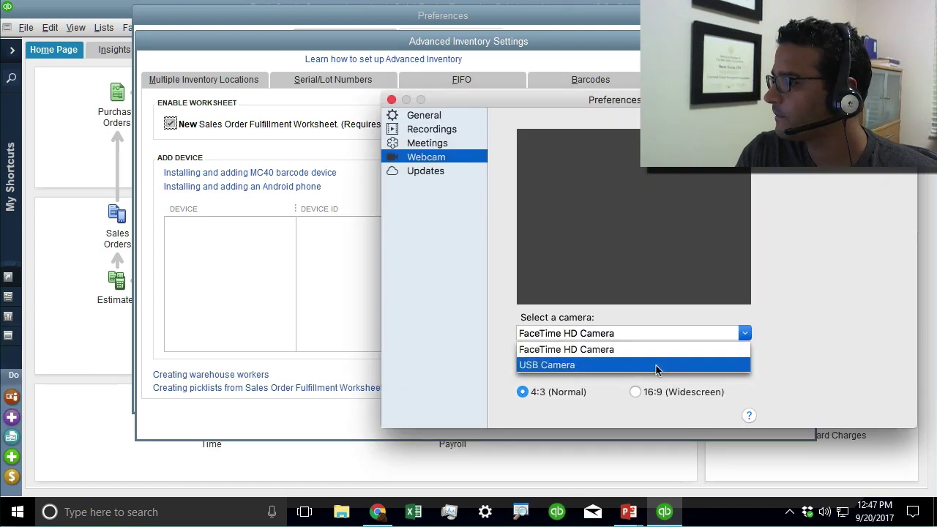
{"action": "left_click", "coordinate": [656, 365]}
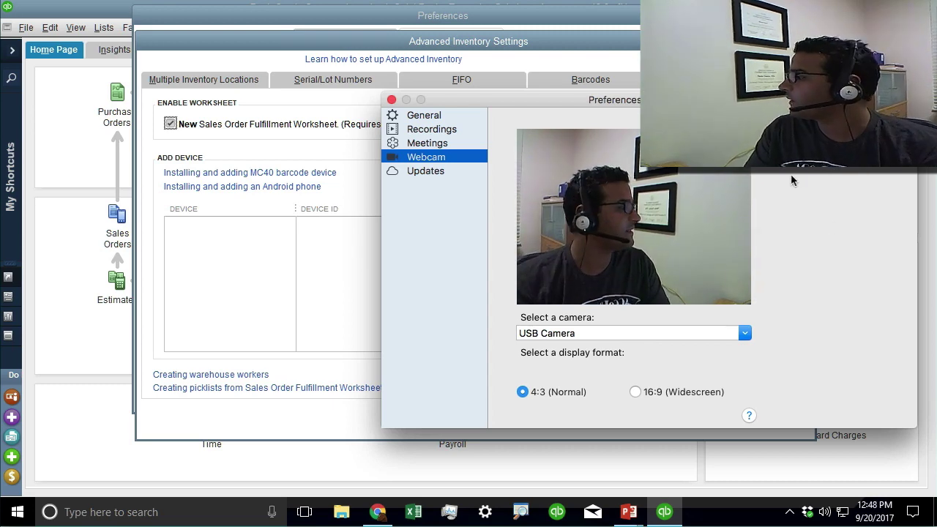
{"action": "left_click", "coordinate": [391, 99]}
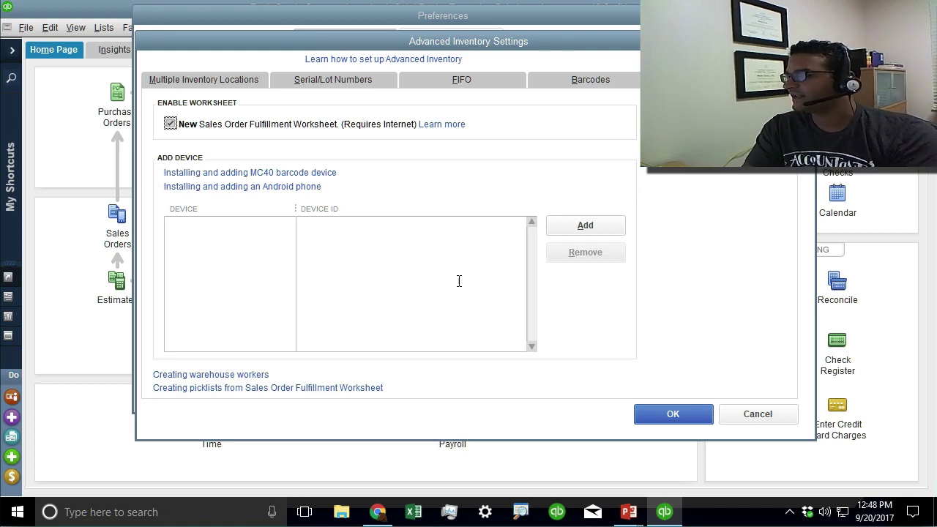
Accept the advanced inventory settings and open the Sales Order Fulfillment Worksheet
{"action": "left_click", "coordinate": [655, 413]}
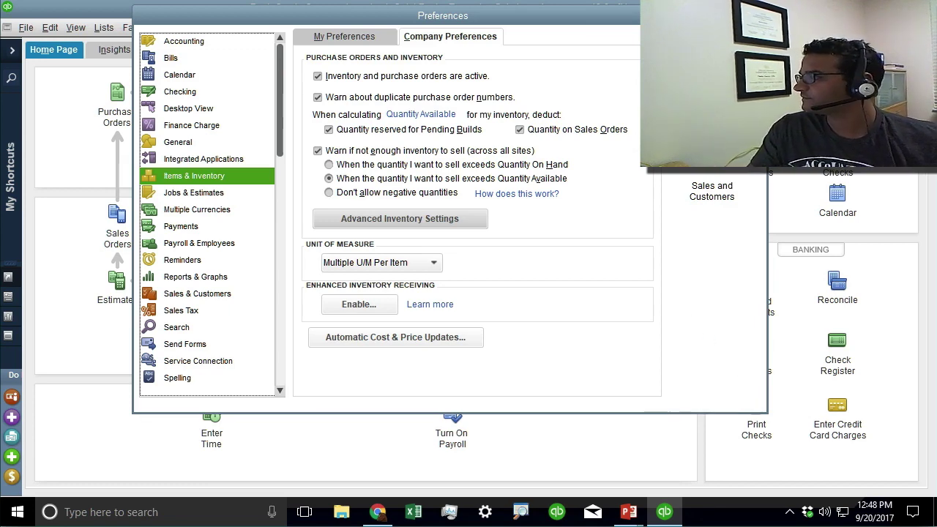
{"action": "left_click", "coordinate": [758, 15]}
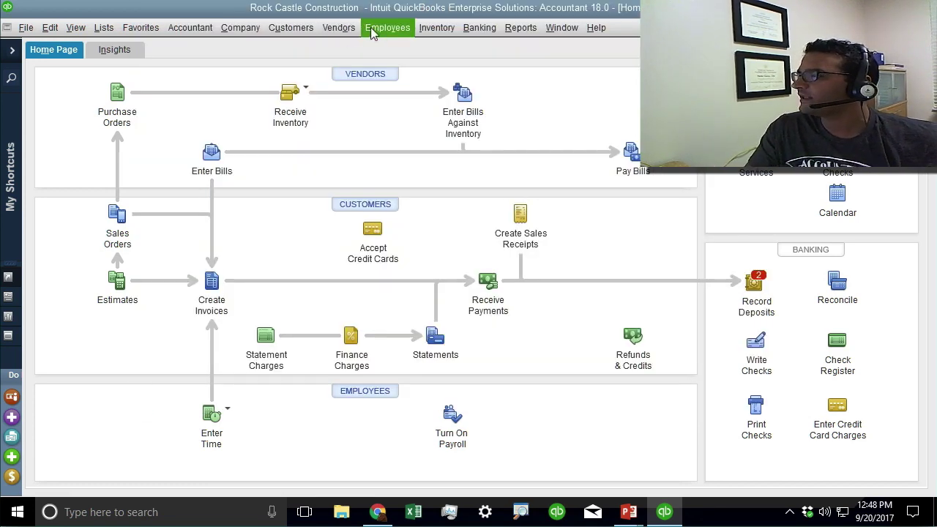
{"action": "left_click", "coordinate": [291, 27]}
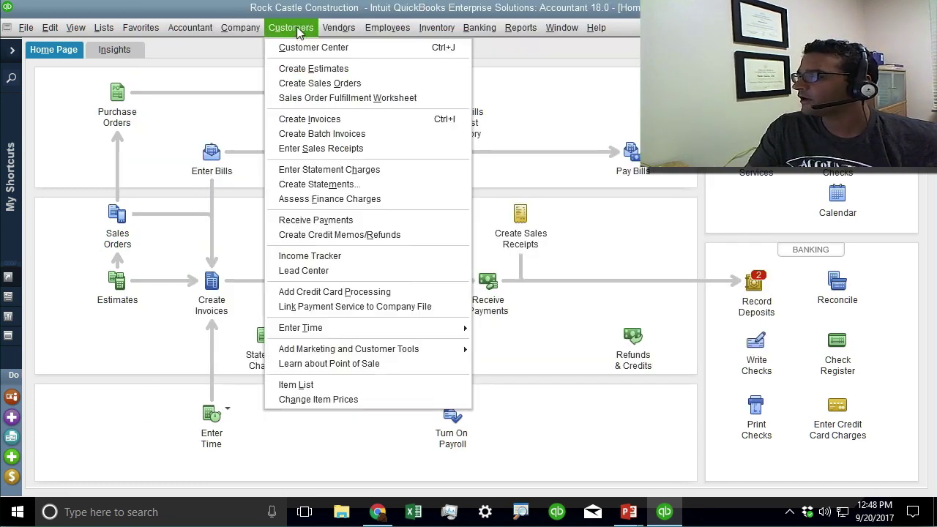
{"action": "left_click", "coordinate": [320, 101]}
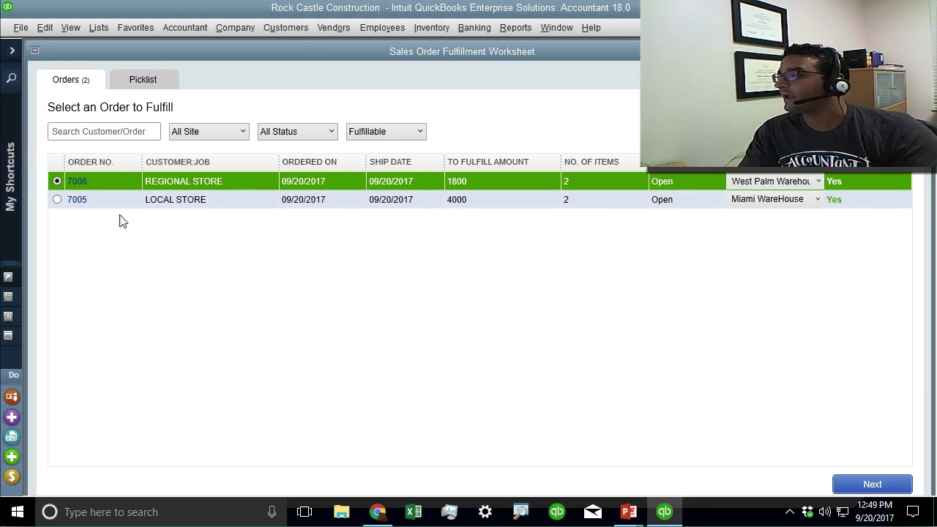
Open the REGIONAL STORE sales order from the worksheet, maximize it and widen its Site column
{"action": "left_click", "coordinate": [74, 180]}
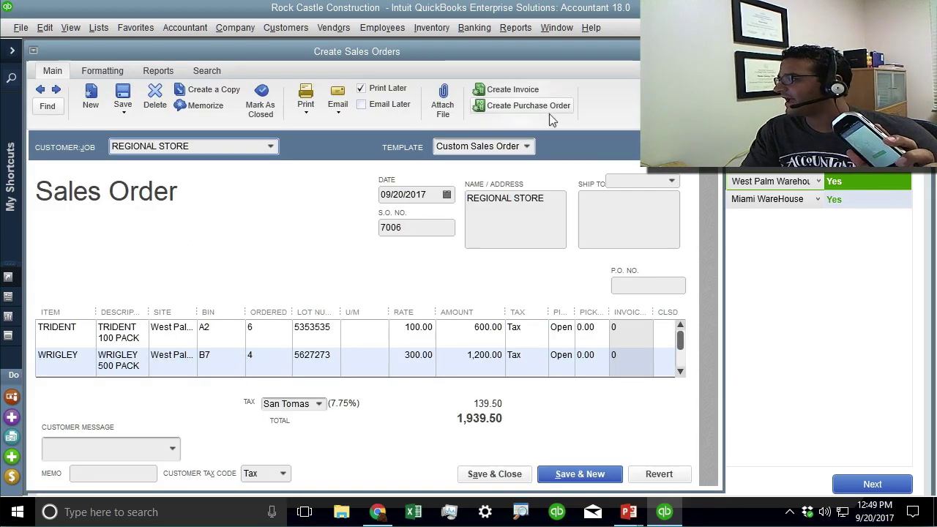
{"action": "left_click", "coordinate": [714, 52]}
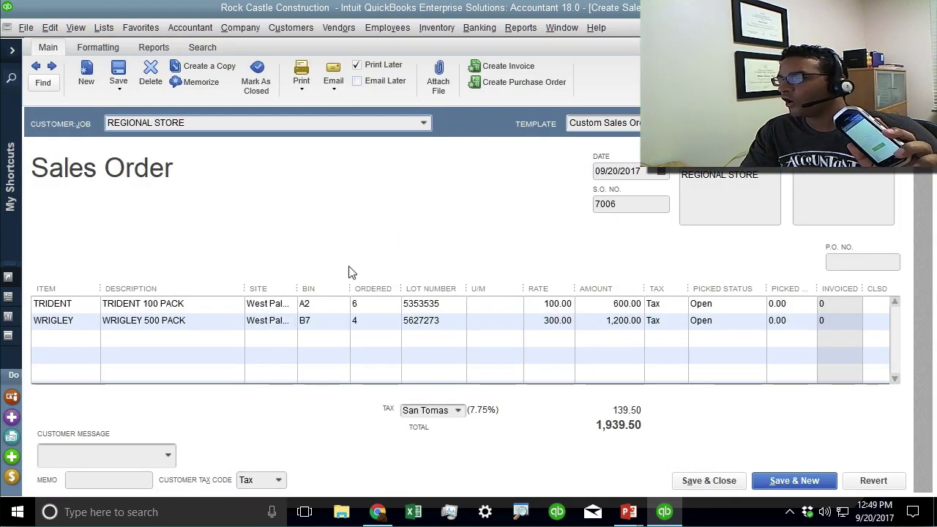
{"action": "left_click_drag", "start_coordinate": [300, 289], "coordinate": [333, 289]}
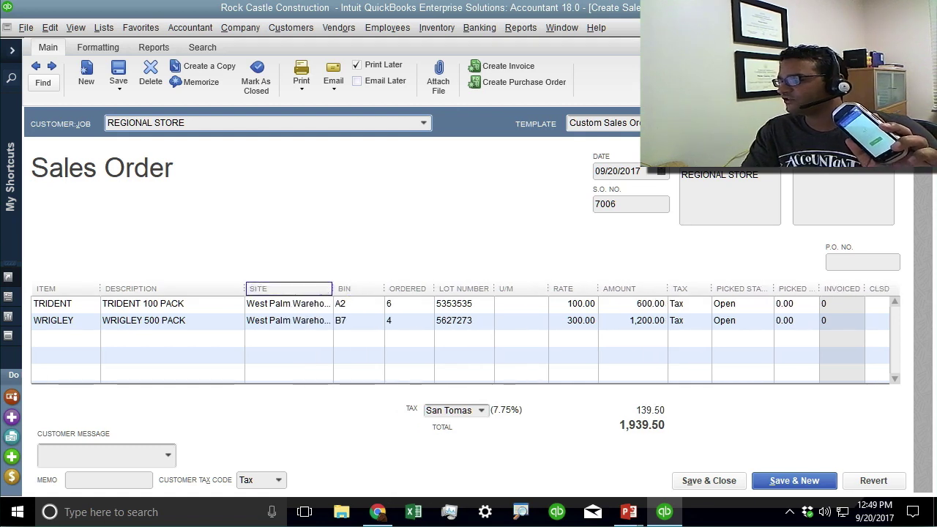
Examine the bin and lot number choices of the TRIDENT line, and save and close the sales order
{"action": "left_click", "coordinate": [327, 306]}
{"action": "left_click", "coordinate": [375, 305]}
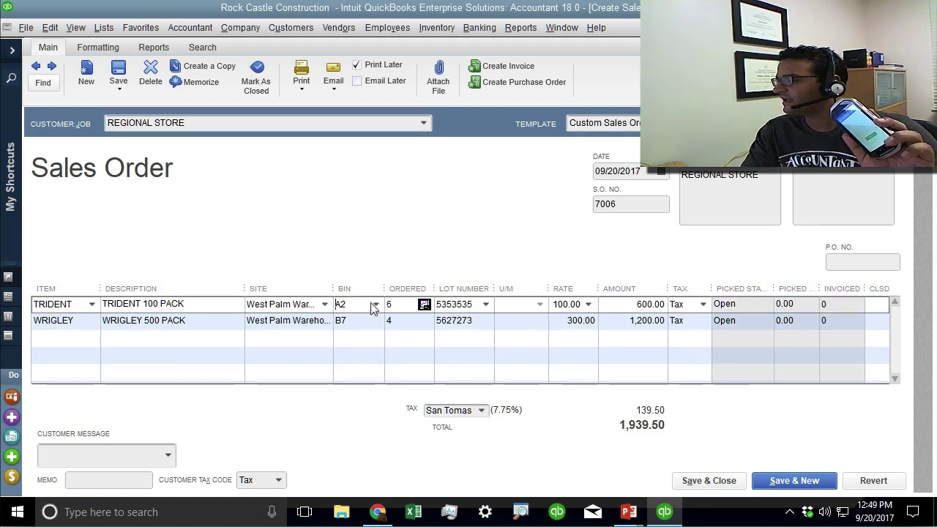
{"action": "left_click", "coordinate": [375, 305]}
{"action": "left_click", "coordinate": [486, 305]}
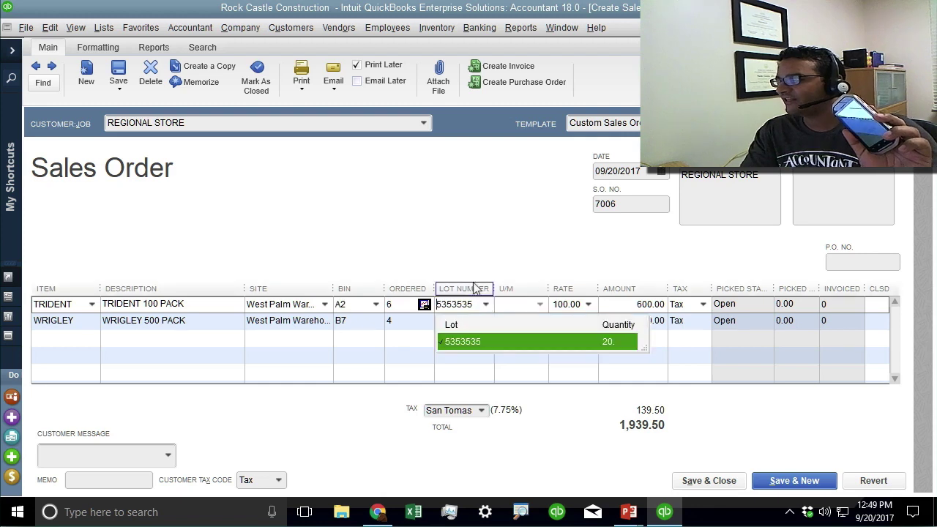
{"action": "left_click", "coordinate": [469, 276]}
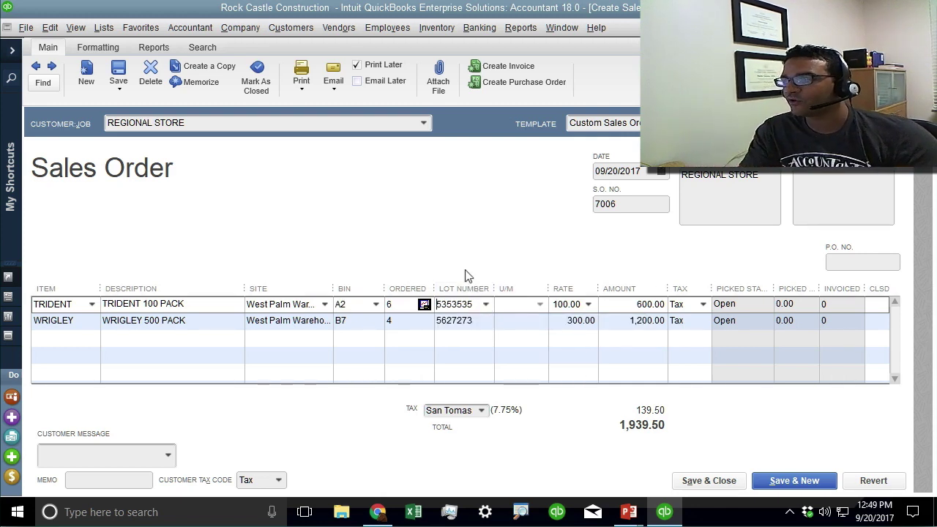
{"action": "left_click", "coordinate": [704, 481]}
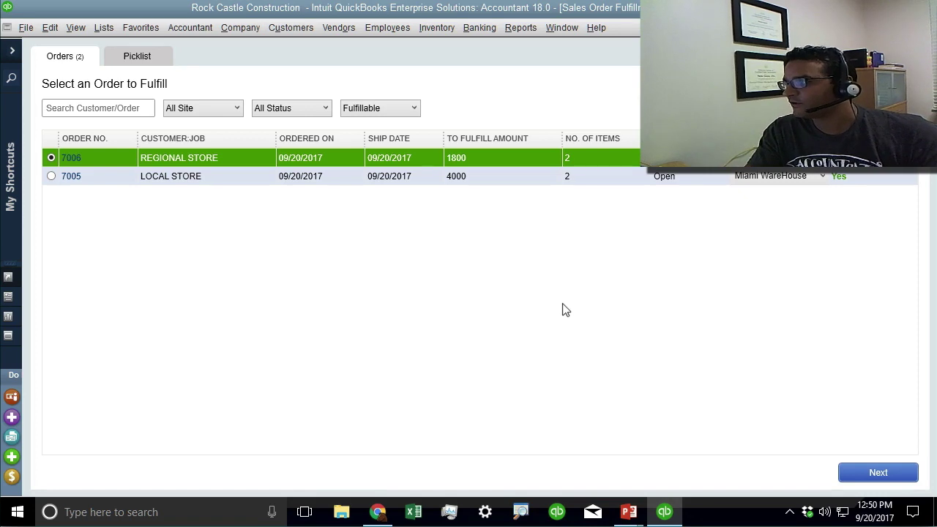
Start creating a picklist for the REGIONAL STORE order in the fulfillment worksheet
{"action": "left_click", "coordinate": [472, 160]}
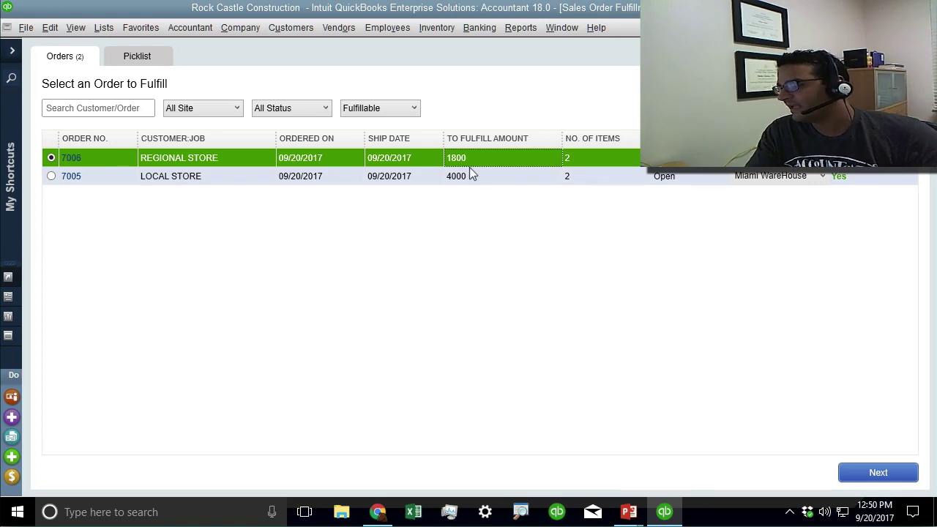
{"action": "left_click", "coordinate": [573, 163]}
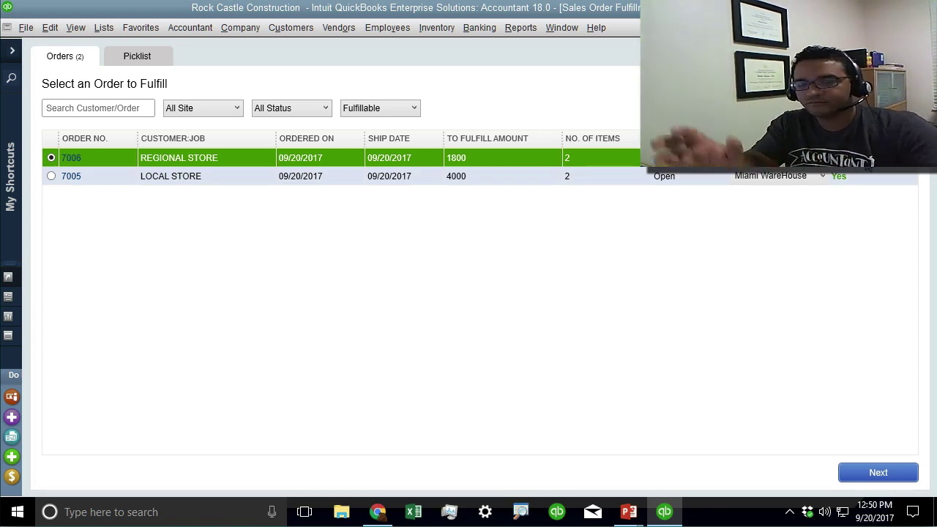
{"action": "left_click", "coordinate": [888, 476]}
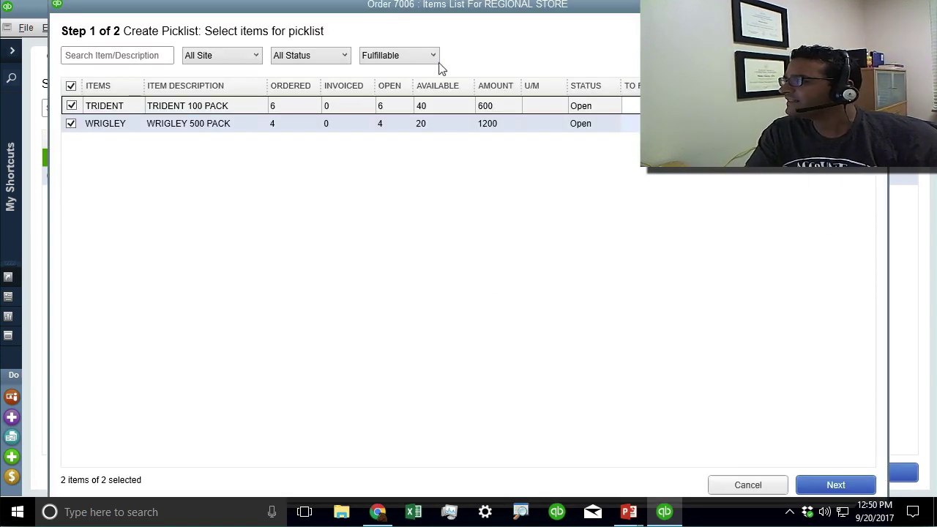
Check the current availability of TRIDENT at the Drop Ship, Miami WareHouse and West Palm Warehouse sites
{"action": "left_click_drag", "start_coordinate": [403, 14], "coordinate": [403, 27]}
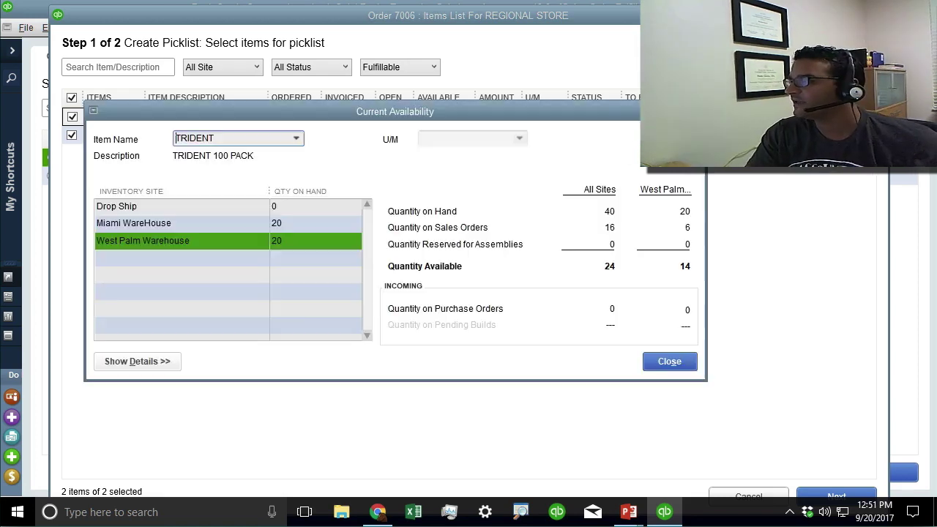
{"action": "key", "text": "Escape"}
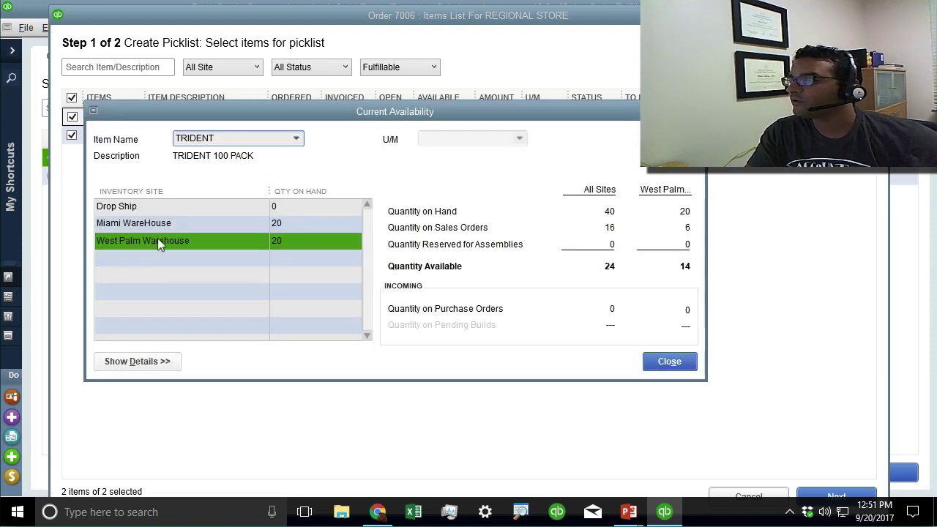
{"action": "left_click", "coordinate": [163, 226]}
{"action": "left_click", "coordinate": [152, 203]}
{"action": "left_click", "coordinate": [153, 246]}
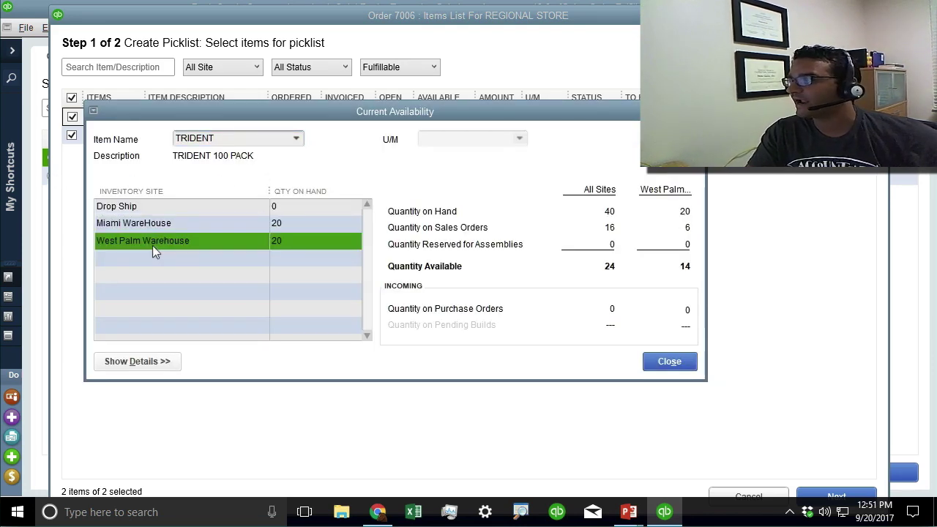
{"action": "key", "text": "Up"}
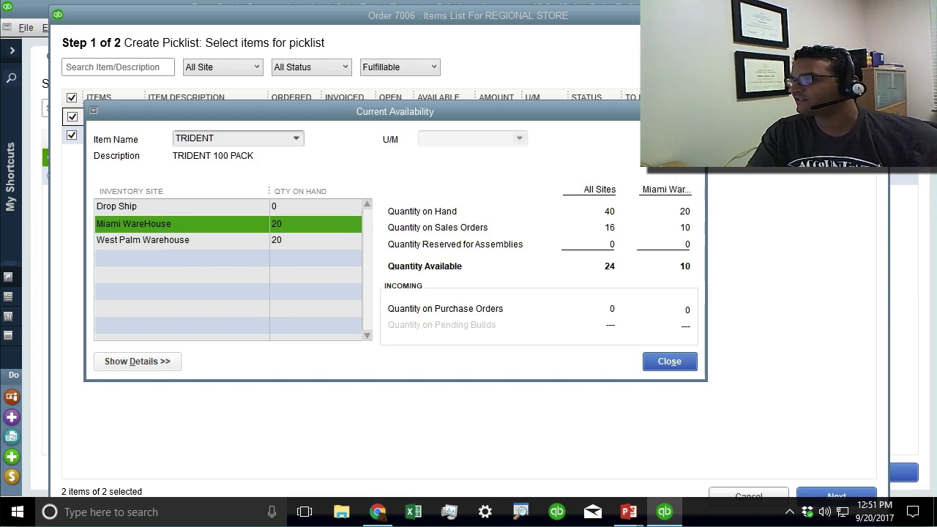
{"action": "key", "text": "Escape"}
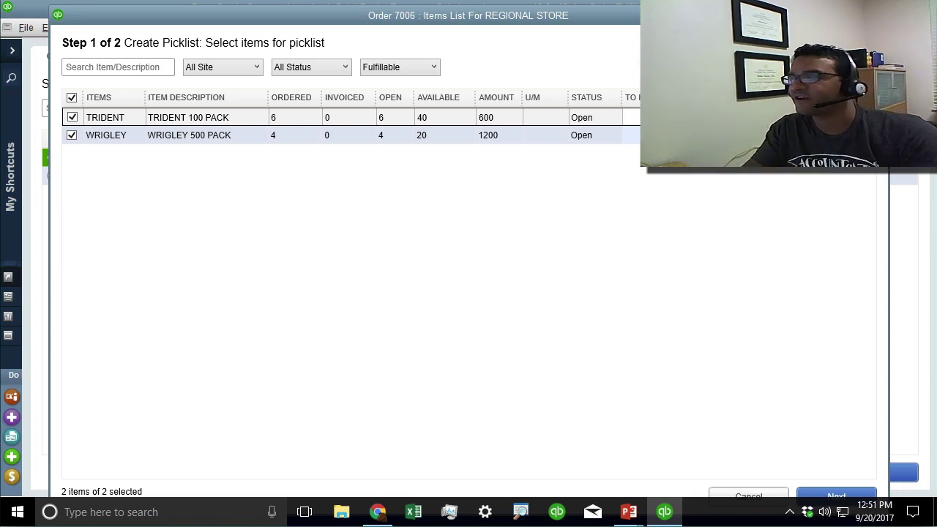
Continue to picklist creation with the TRIDENT and WRIGLEY items selected, and check the available picker choices
{"action": "left_click", "coordinate": [836, 496]}
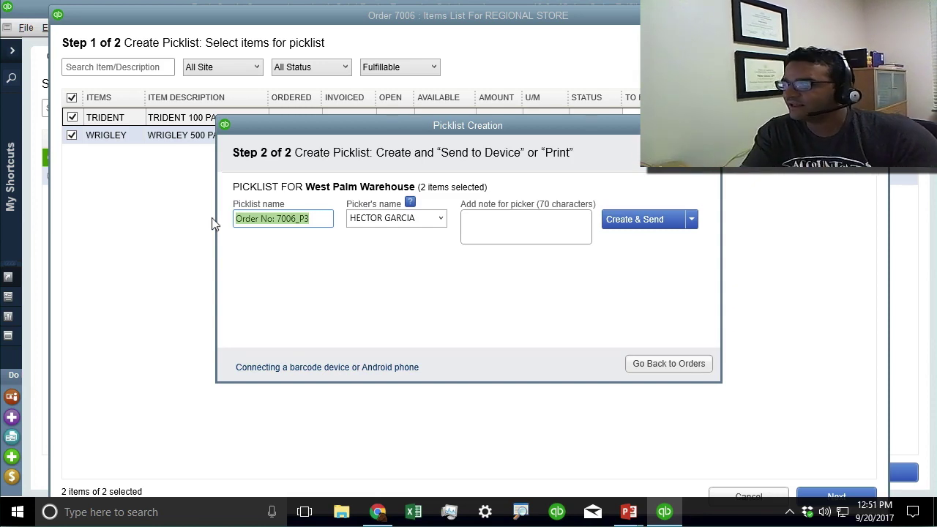
{"action": "left_click", "coordinate": [440, 220]}
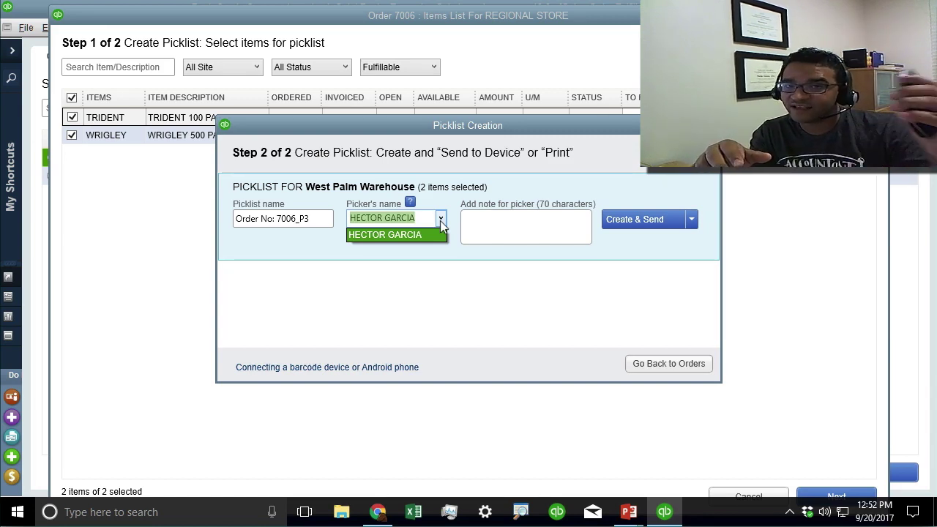
{"action": "left_click", "coordinate": [442, 226]}
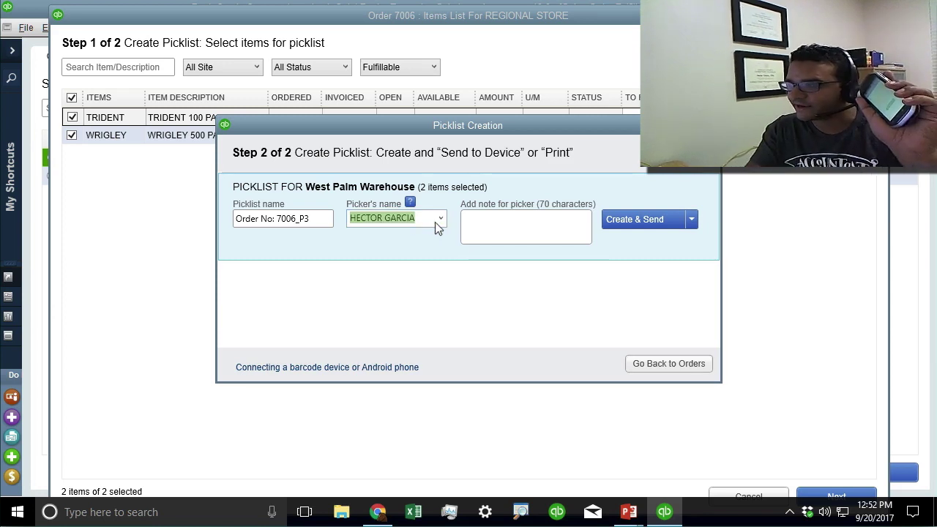
Add the picker note "wrap them up separately in brown box" to the West Palm Warehouse picklist
{"action": "left_click", "coordinate": [519, 232]}
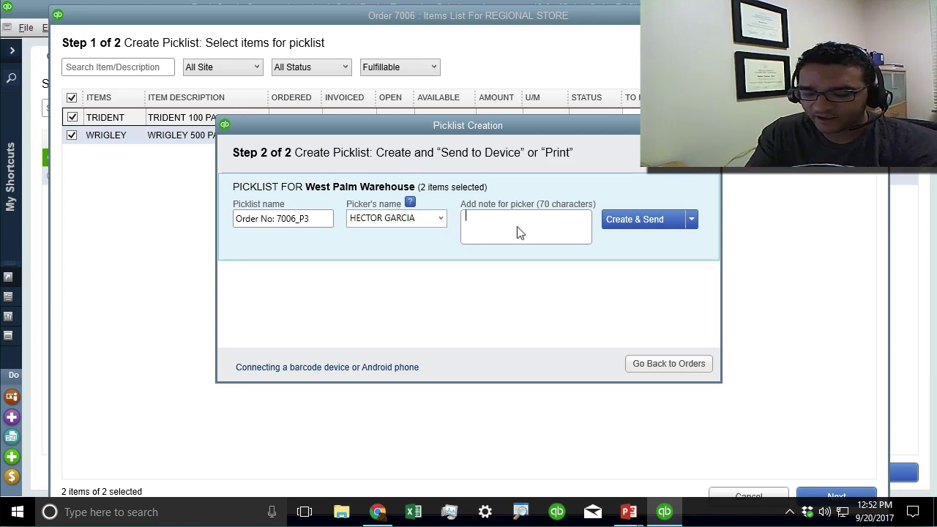
{"action": "type", "text": "warap them up separatel"}
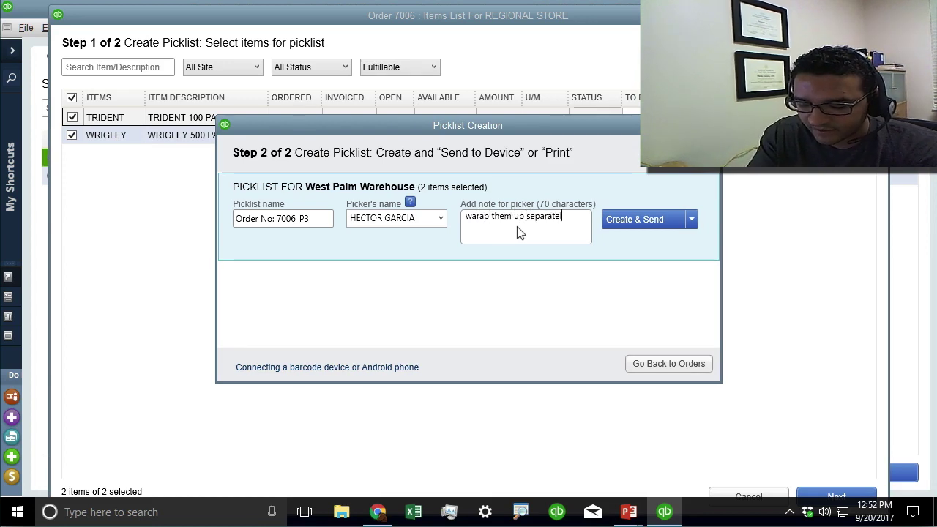
{"action": "type", "text": "y in brown "}
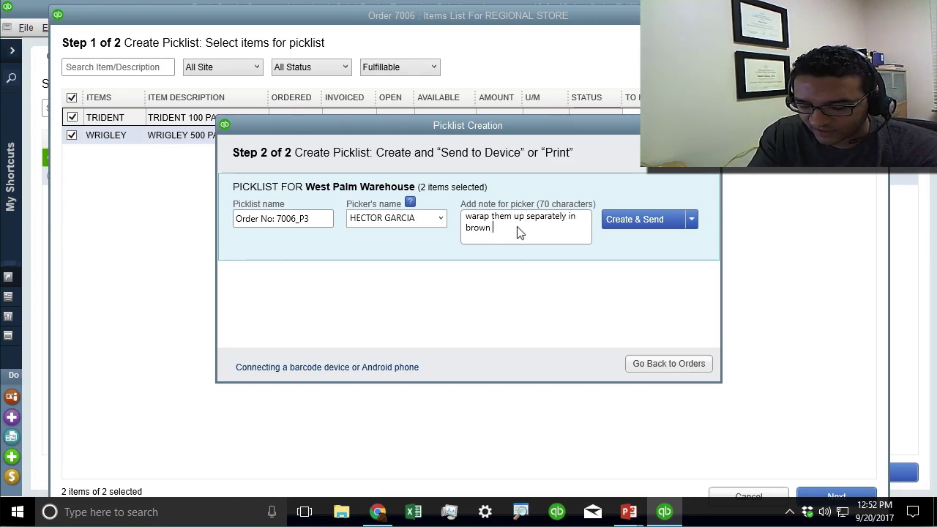
{"action": "type", "text": "box"}
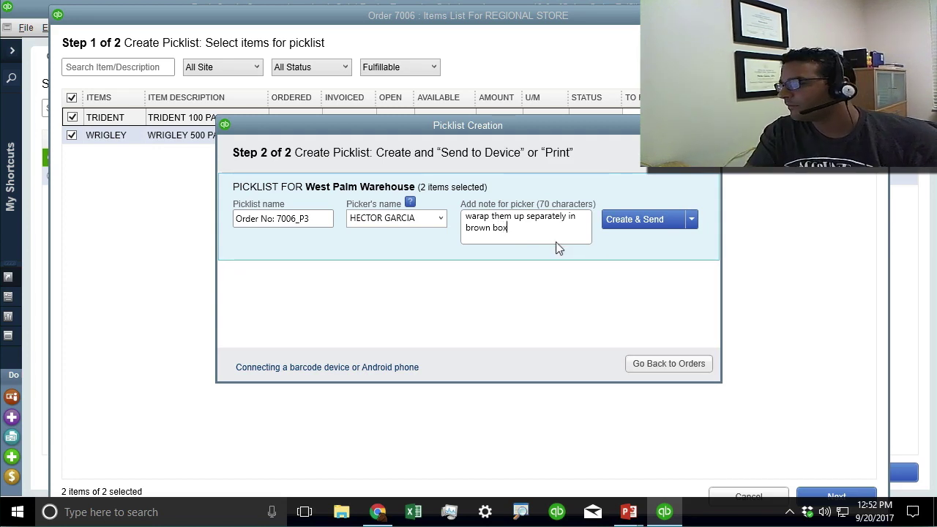
{"action": "left_click", "coordinate": [475, 219]}
{"action": "key", "text": "BackSpace"}
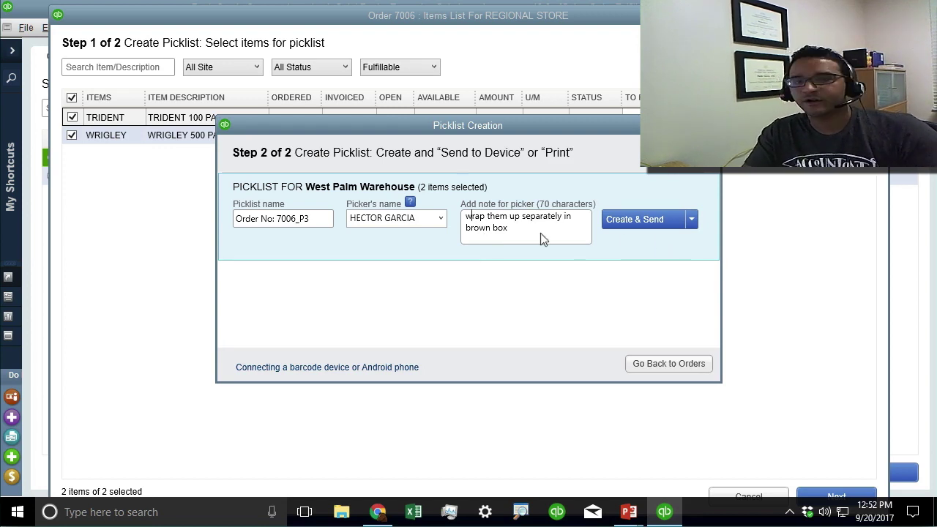
Try to create the West Palm Warehouse picklist and send it to the picker's device, retrying the login before declining another retry
{"action": "left_click", "coordinate": [647, 229]}
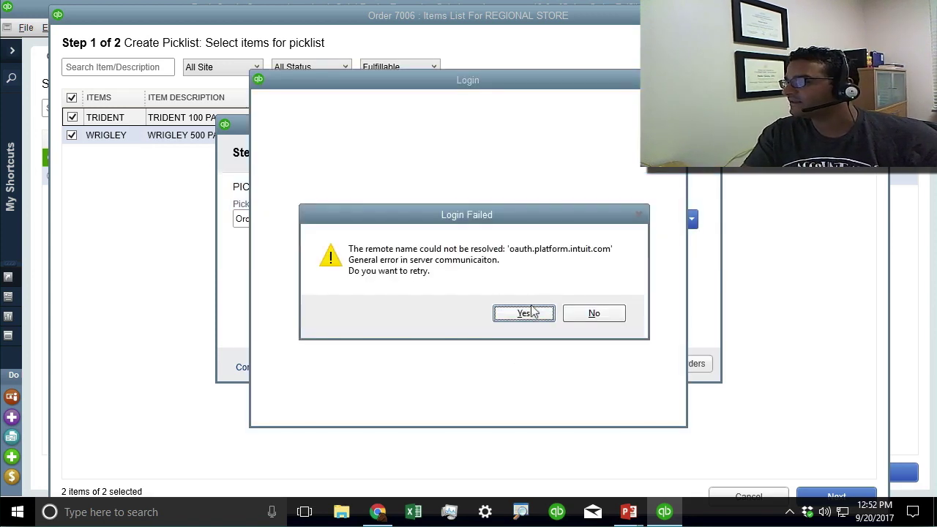
{"action": "left_click", "coordinate": [542, 314]}
{"action": "left_click", "coordinate": [543, 316]}
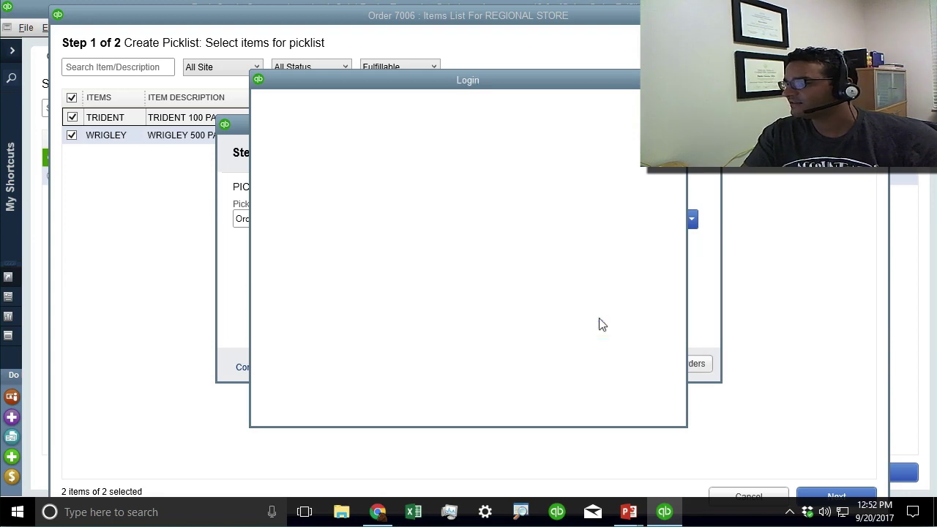
{"action": "left_click", "coordinate": [466, 317]}
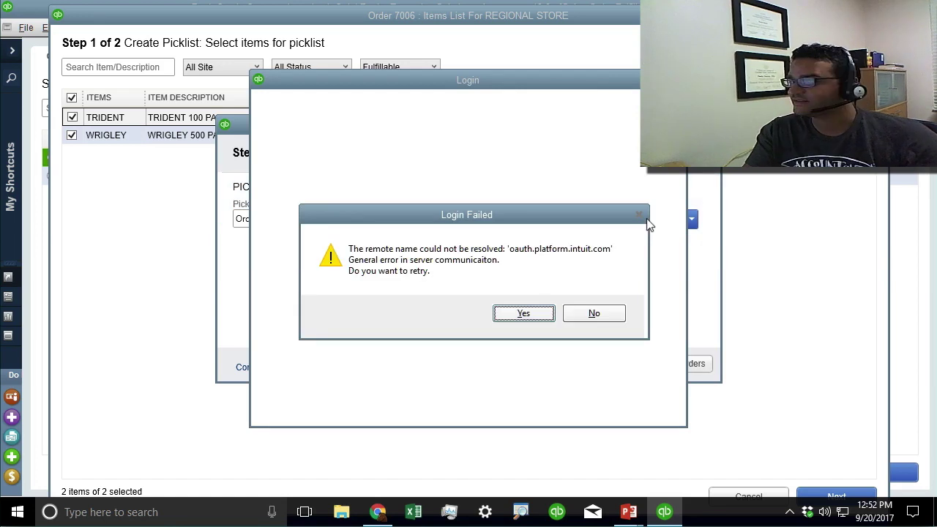
{"action": "left_click", "coordinate": [621, 314]}
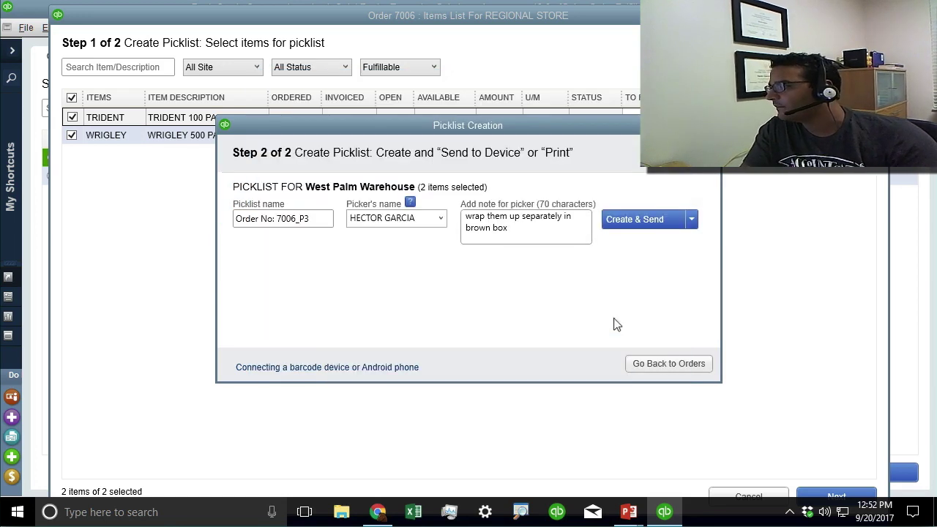
{"action": "left_click", "coordinate": [472, 324]}
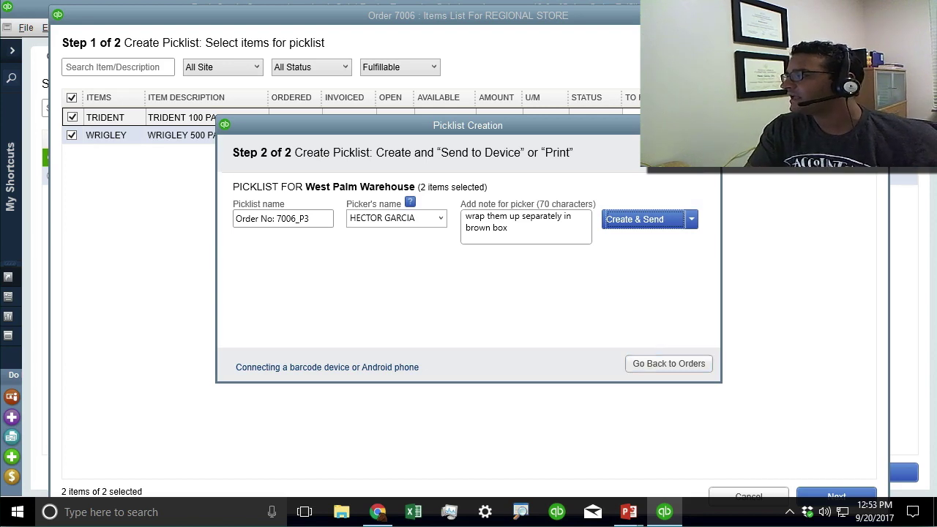
Close the picklist creation and items list windows, and view the existing picklists in the fulfillment worksheet
{"action": "left_click", "coordinate": [710, 125]}
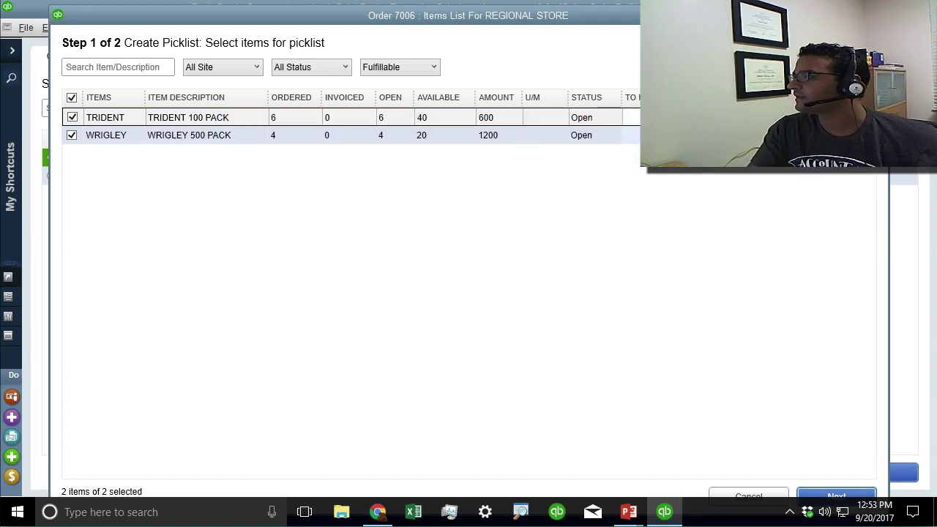
{"action": "left_click", "coordinate": [878, 15]}
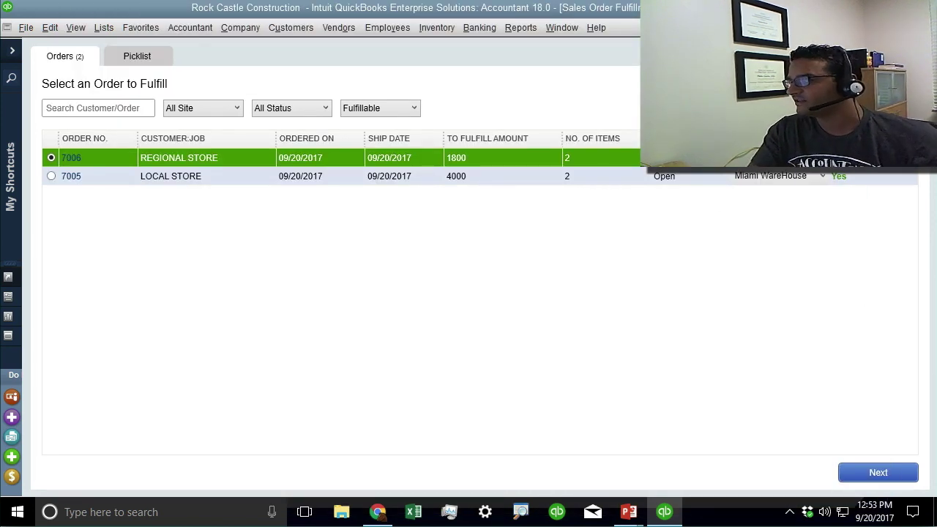
{"action": "left_click", "coordinate": [140, 59]}
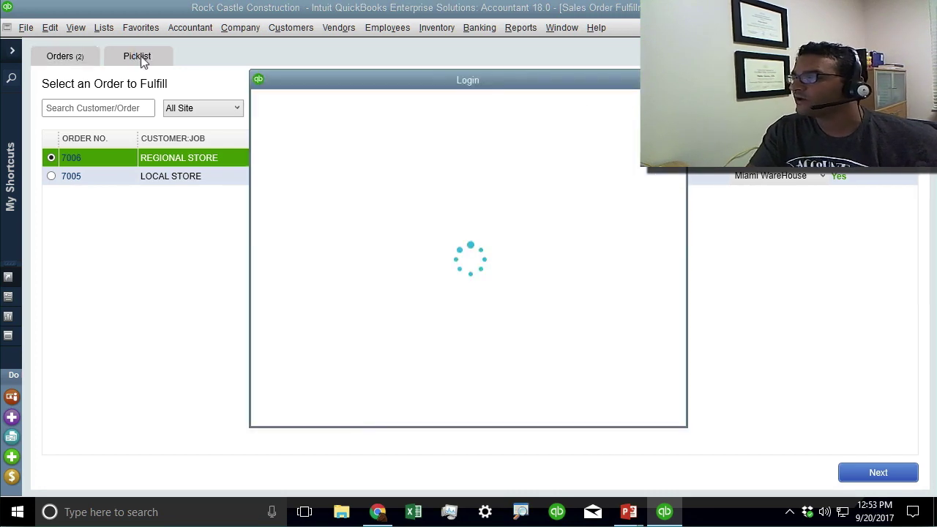
{"action": "left_click", "coordinate": [612, 312]}
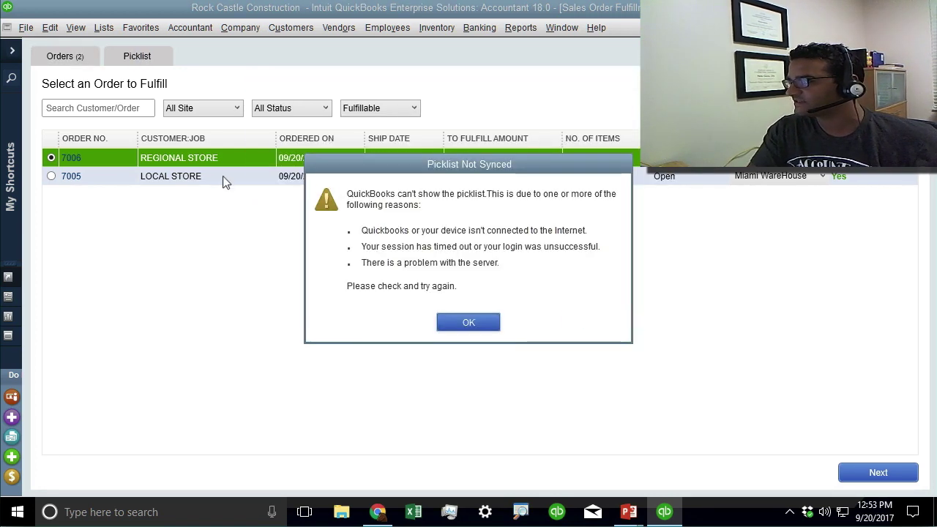
{"action": "left_click", "coordinate": [469, 323]}
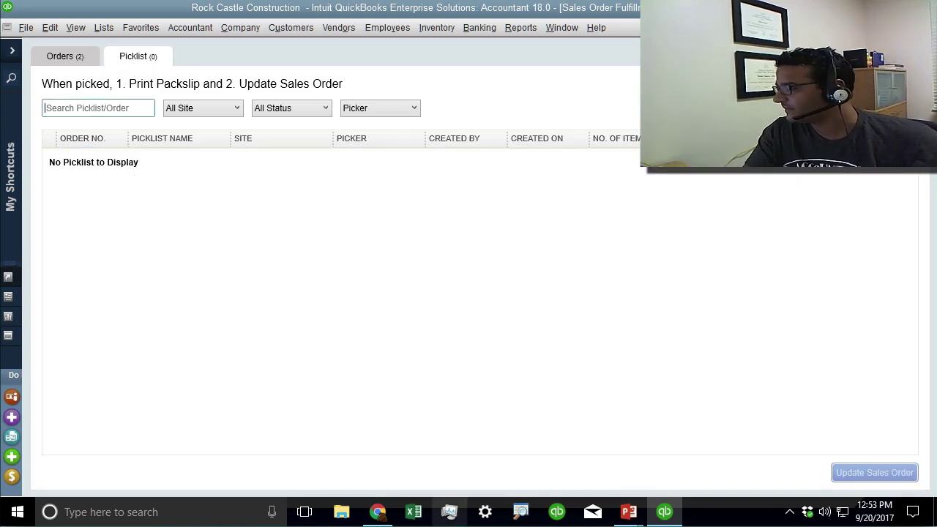
Switch to the PowerPoint slide show and show the Enhanced Sales Order Fulfillment slide highlighting the sales order's picked status
{"action": "left_click", "coordinate": [628, 512]}
{"action": "left_click", "coordinate": [675, 469]}
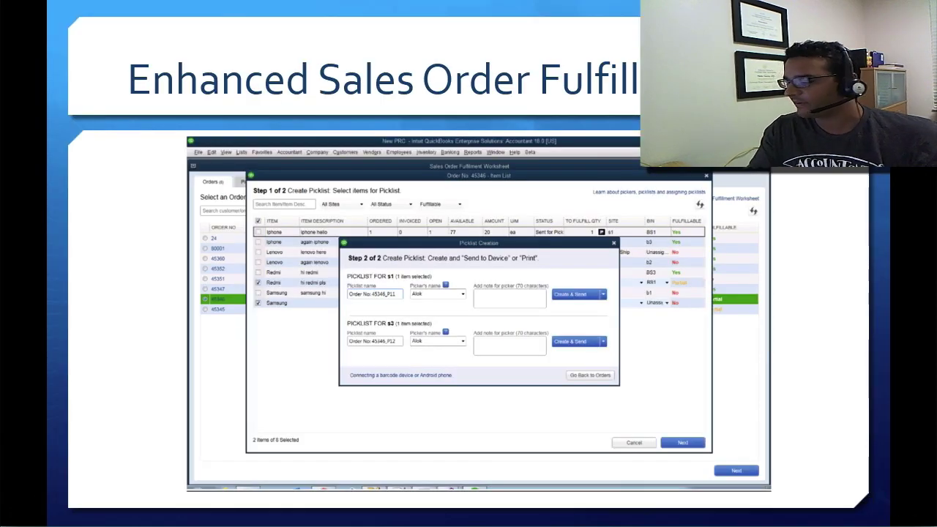
{"action": "key", "text": "Right"}
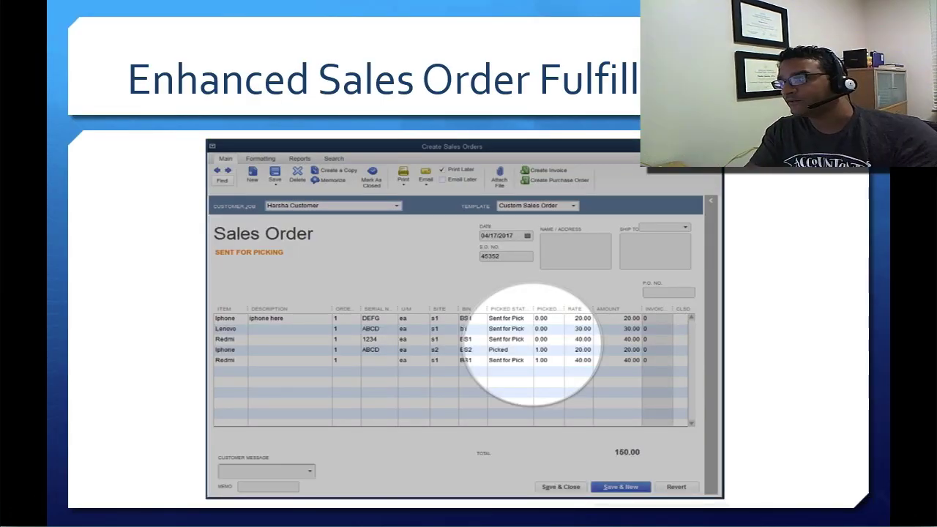
{"action": "key", "text": "Right"}
{"action": "key", "text": "Left"}
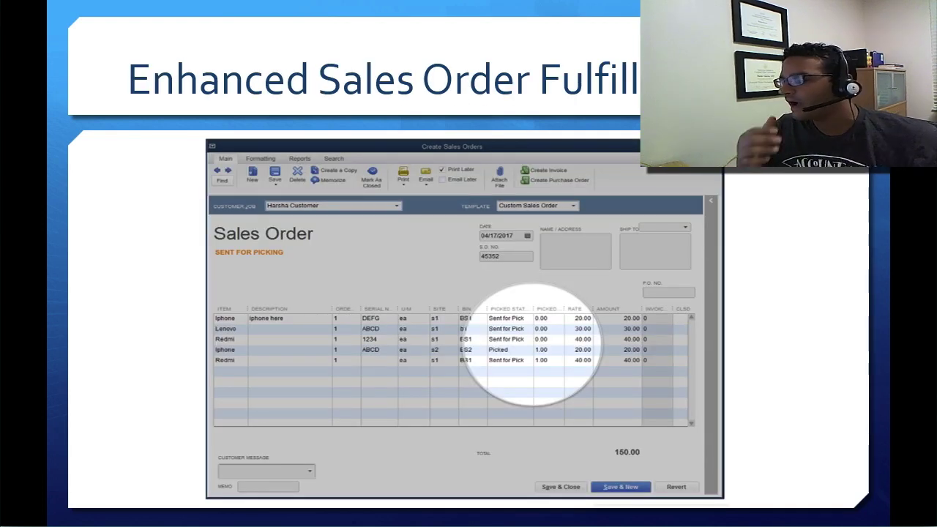